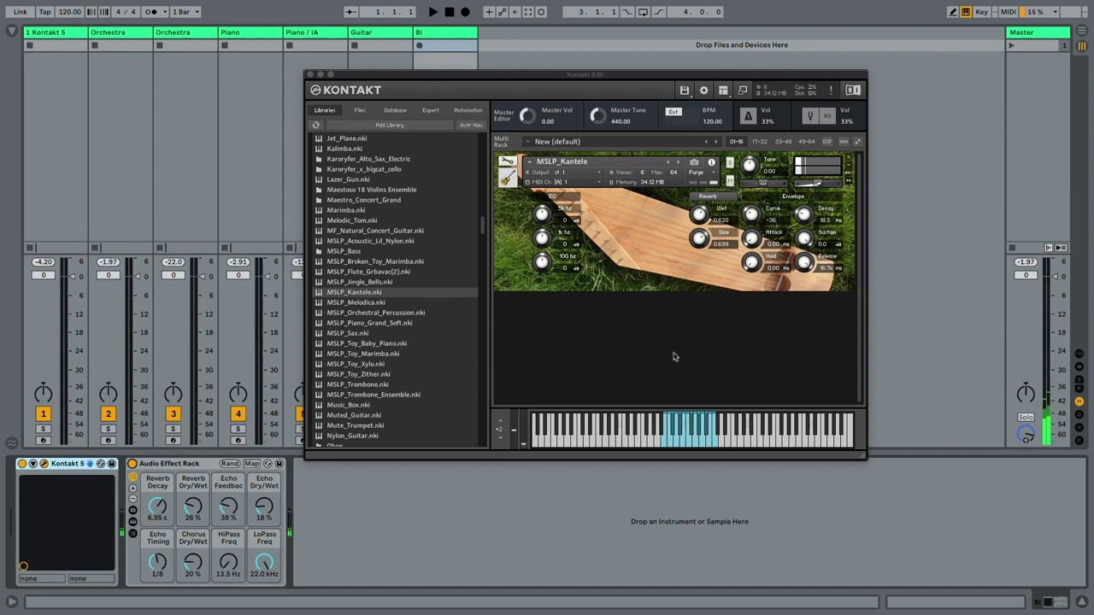
Close track 1's Kontakt 5 window, now playing MSLP_Kantele, to return to the mixer.
{"action": "key", "text": "super+alt+p"}
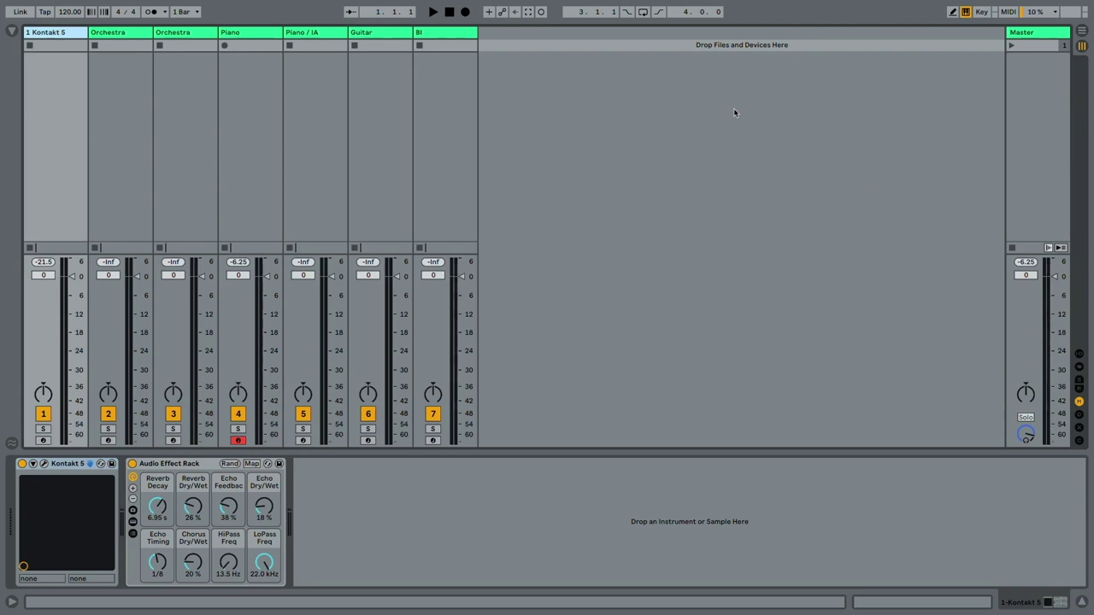
Audition Luminous Choir in the Orchestra track's Kontakt Player.
{"action": "key", "text": "Right"}
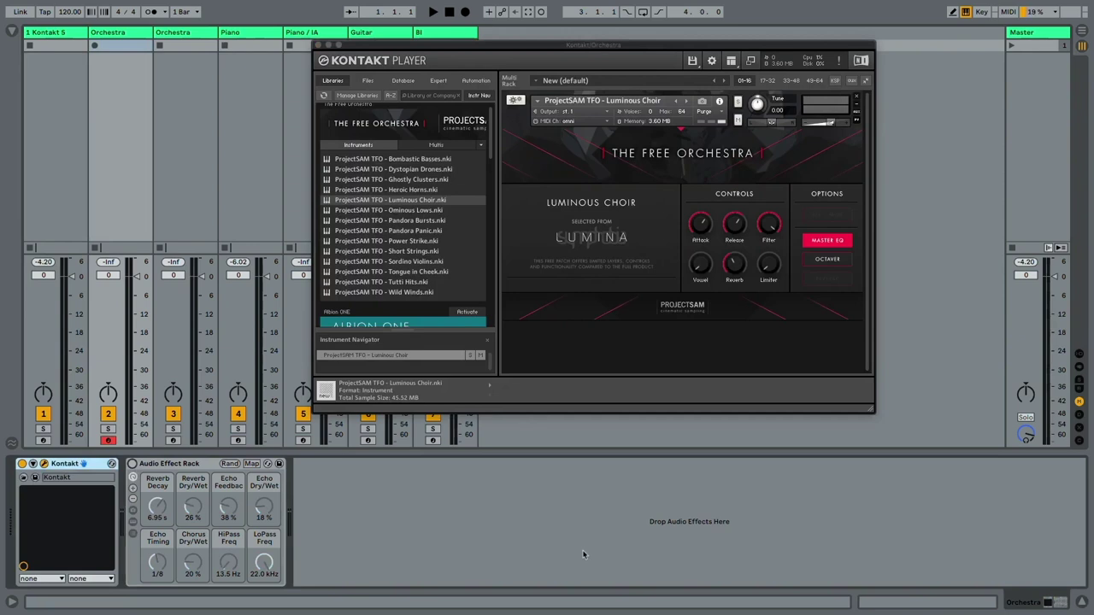
{"action": "key", "text": "a"}
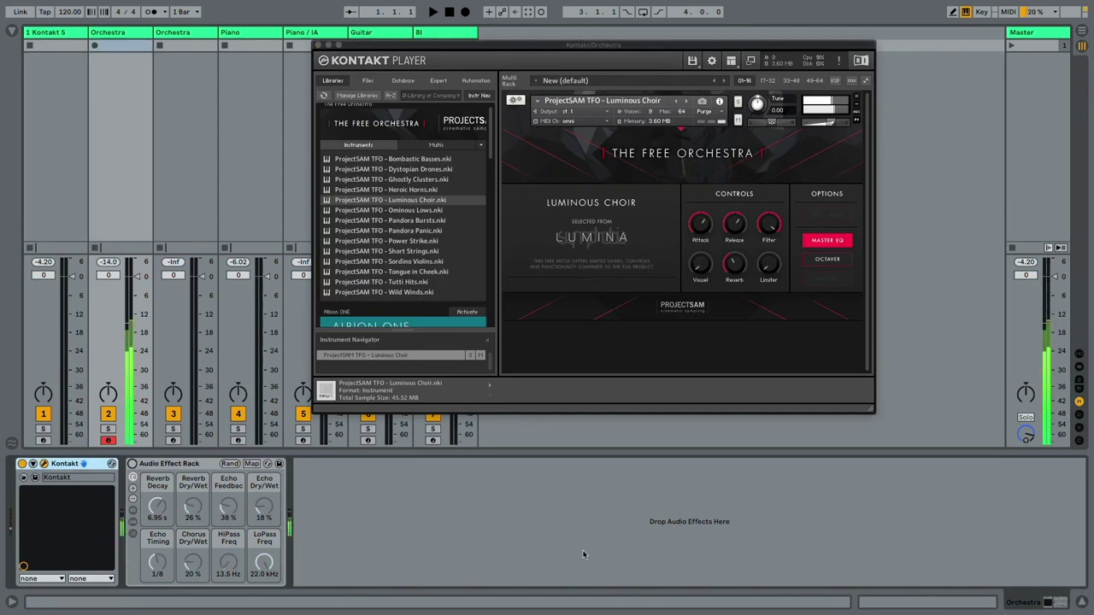
{"action": "key", "text": "a"}
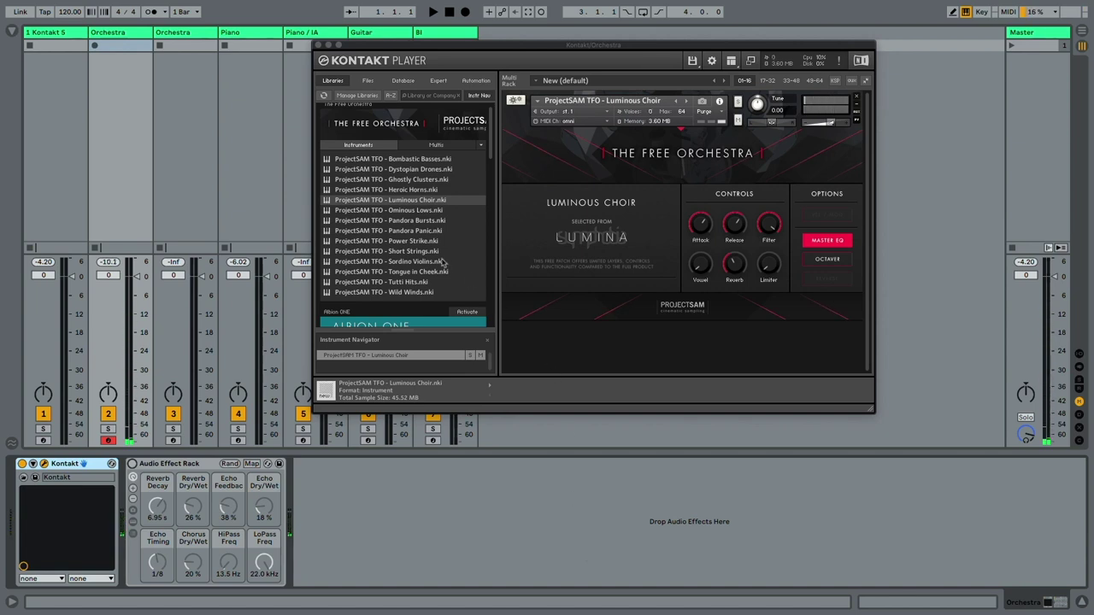
Try Short Strings and Wild Winds, settle on Tongue in Cheek, then close Kontakt Player.
{"action": "double_click", "coordinate": [386, 250]}
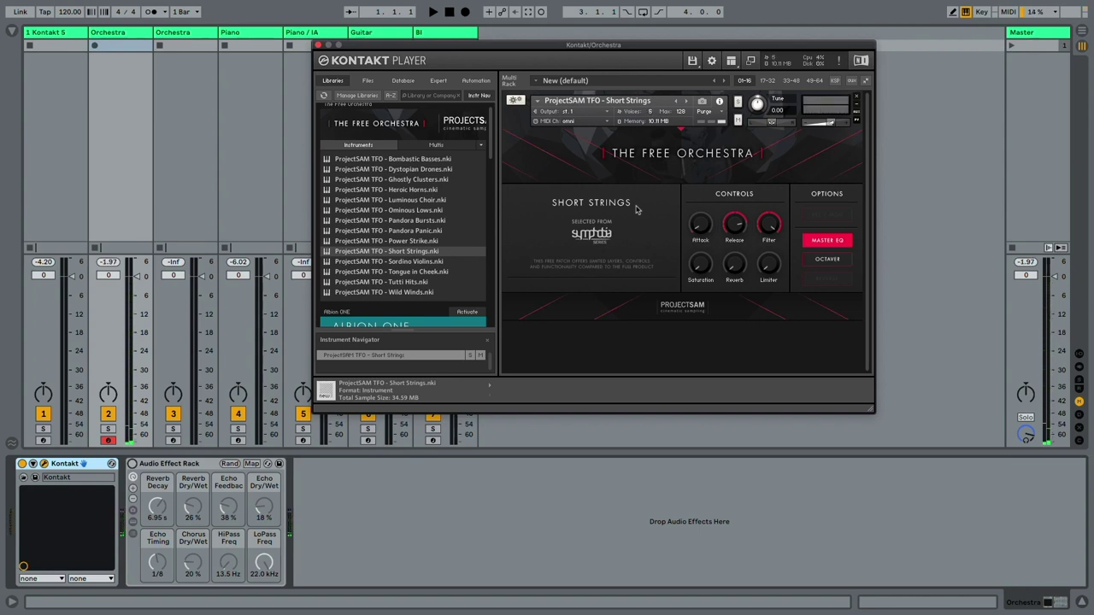
{"action": "key", "text": "Down"}
{"action": "key", "text": "Down"}
{"action": "key", "text": "Down"}
{"action": "key", "text": "Down"}
{"action": "key", "text": "Return"}
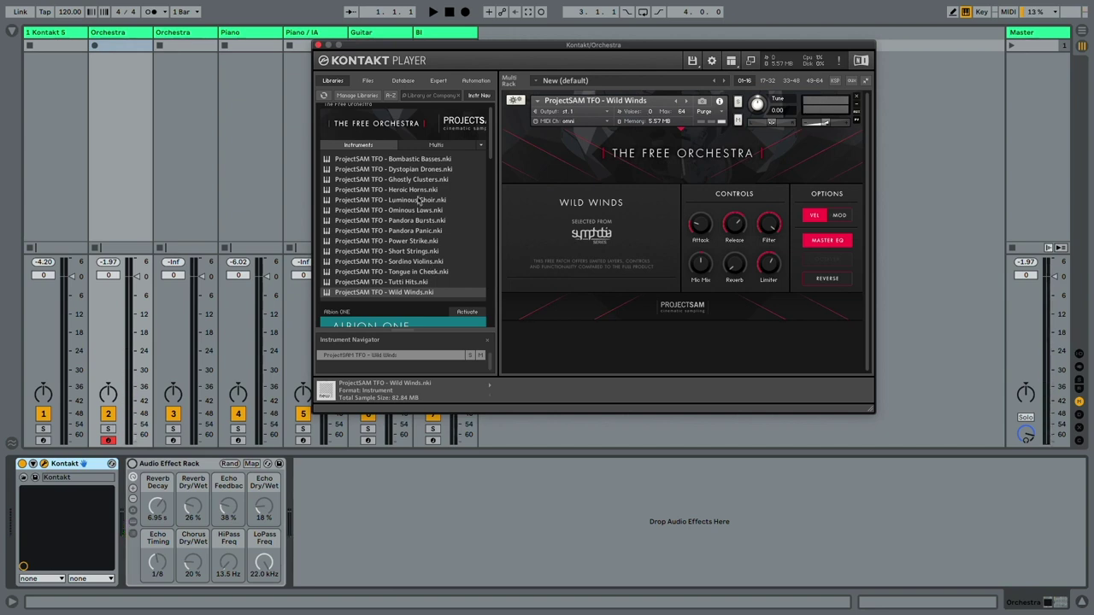
{"action": "double_click", "coordinate": [391, 271]}
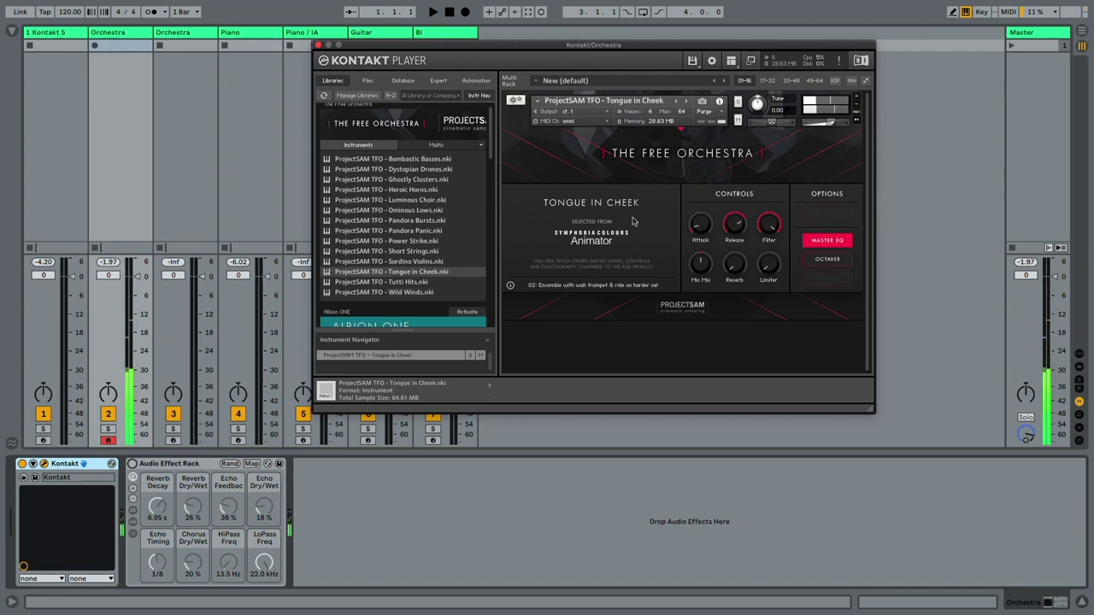
{"action": "left_click", "coordinate": [358, 144]}
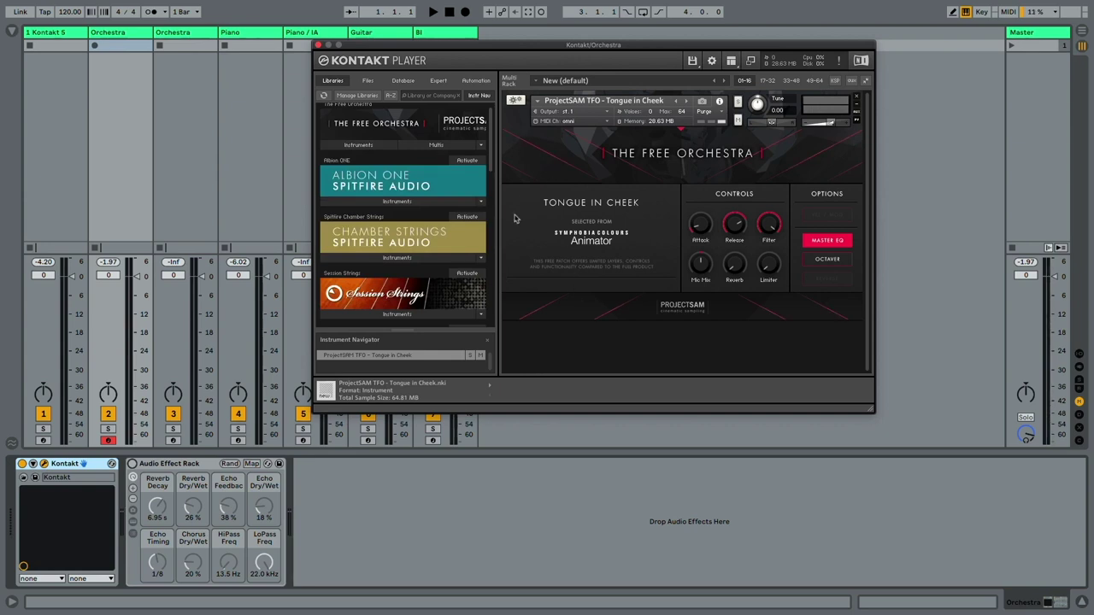
{"action": "left_click", "coordinate": [318, 46]}
{"action": "left_click", "coordinate": [195, 35]}
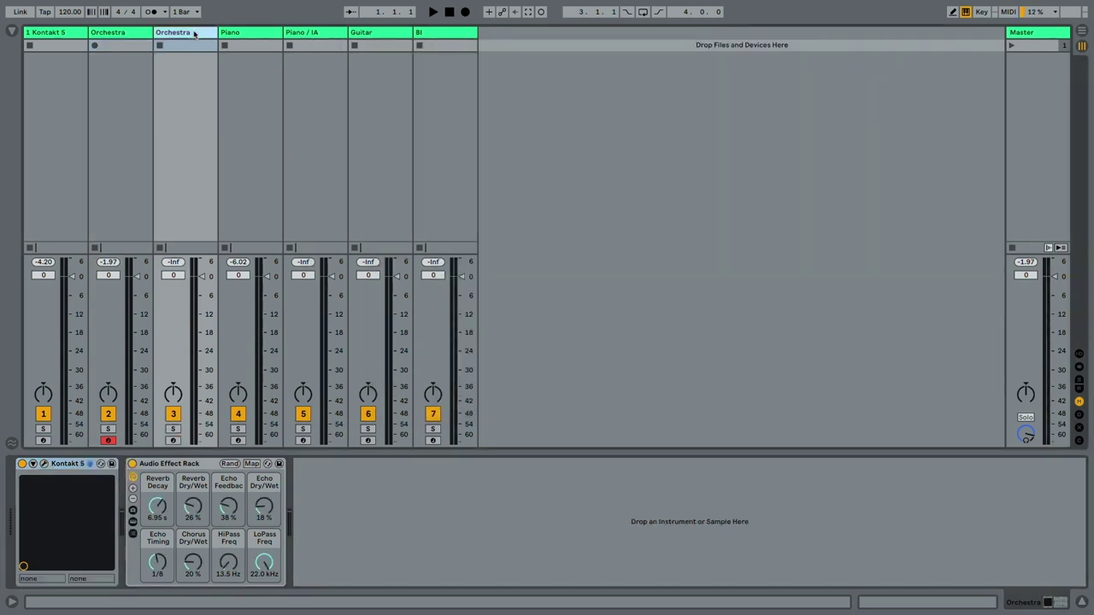
Load Alpine_Violin 1 in the second Orchestra track's Kontakt 5, then browse KLC's Strings and Woodwinds folders.
{"action": "left_click", "coordinate": [44, 463]}
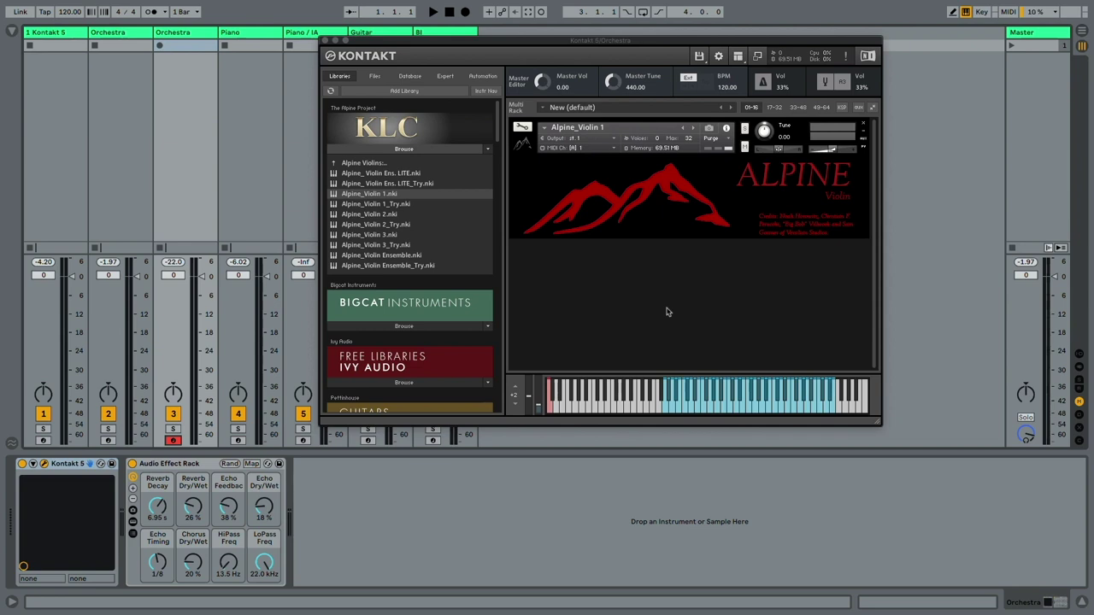
{"action": "left_click", "coordinate": [364, 163]}
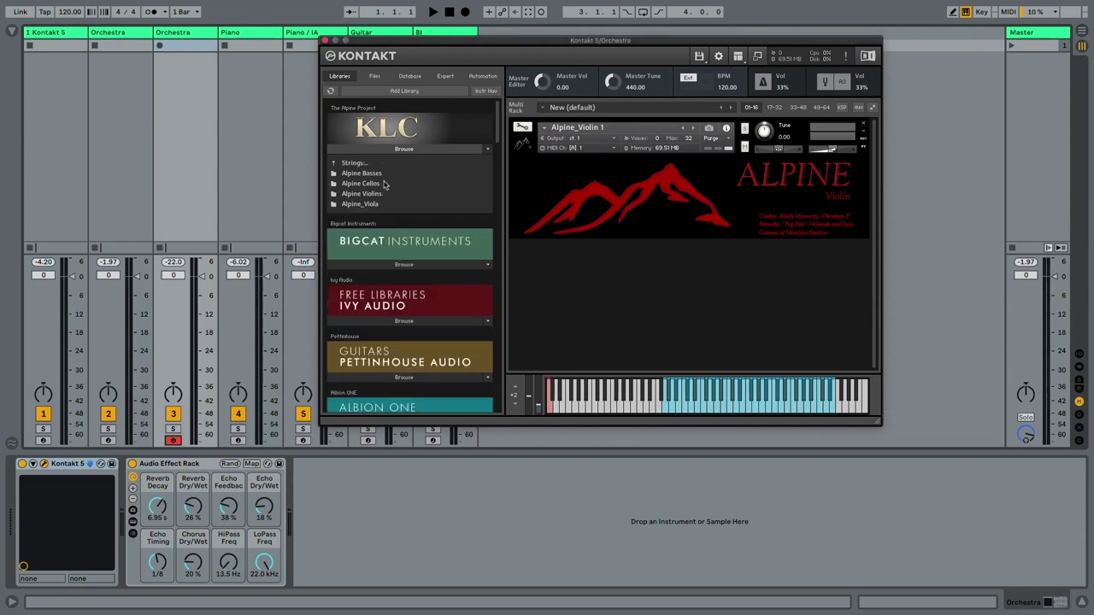
{"action": "left_click", "coordinate": [354, 164]}
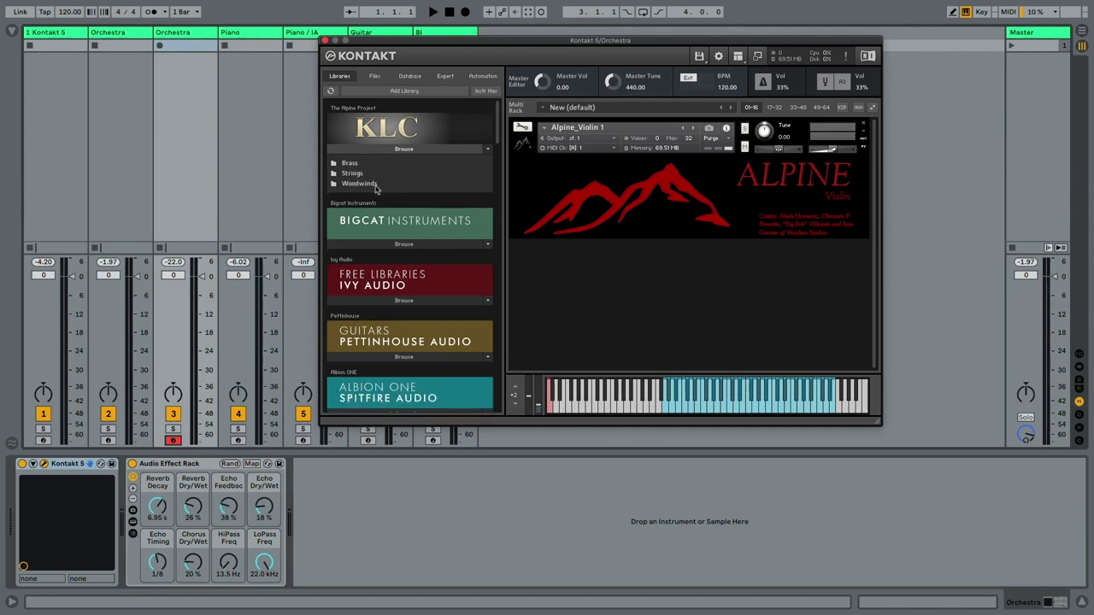
{"action": "left_click", "coordinate": [374, 184]}
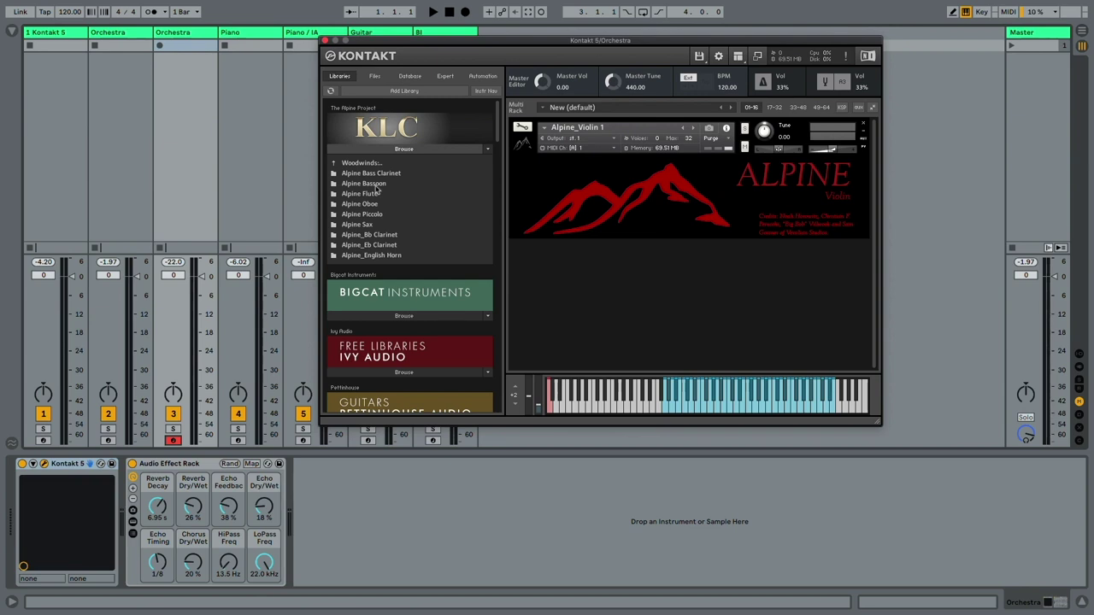
{"action": "left_click", "coordinate": [361, 163]}
Record-arm the Piano track and load Amore Grand Piano v2 in Kontakt 5, with reverb dry/wet at 28%.
{"action": "left_click", "coordinate": [325, 40]}
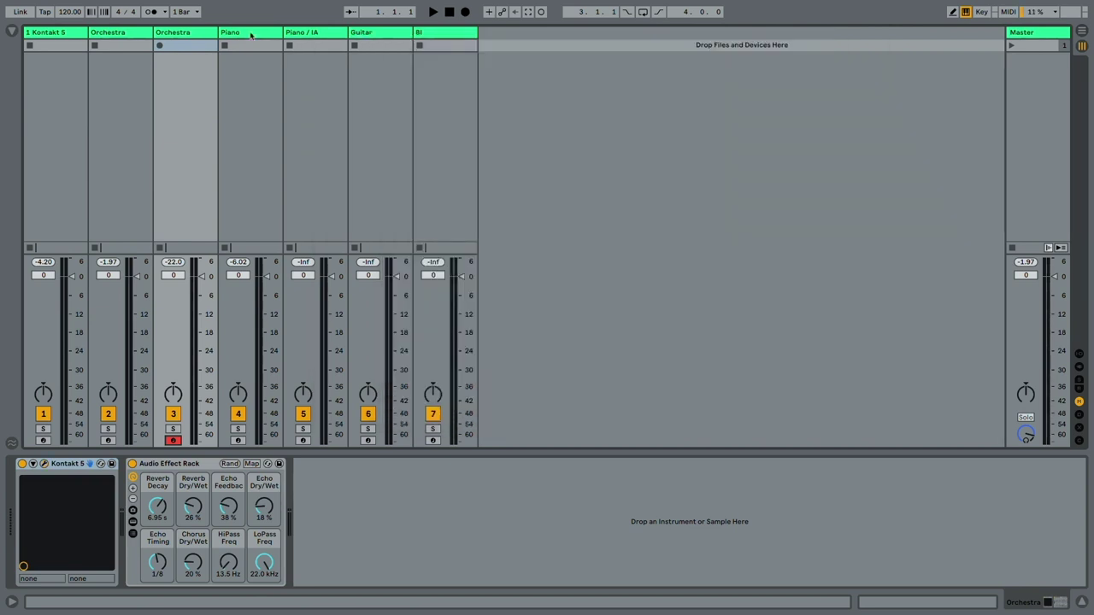
{"action": "left_click", "coordinate": [251, 33]}
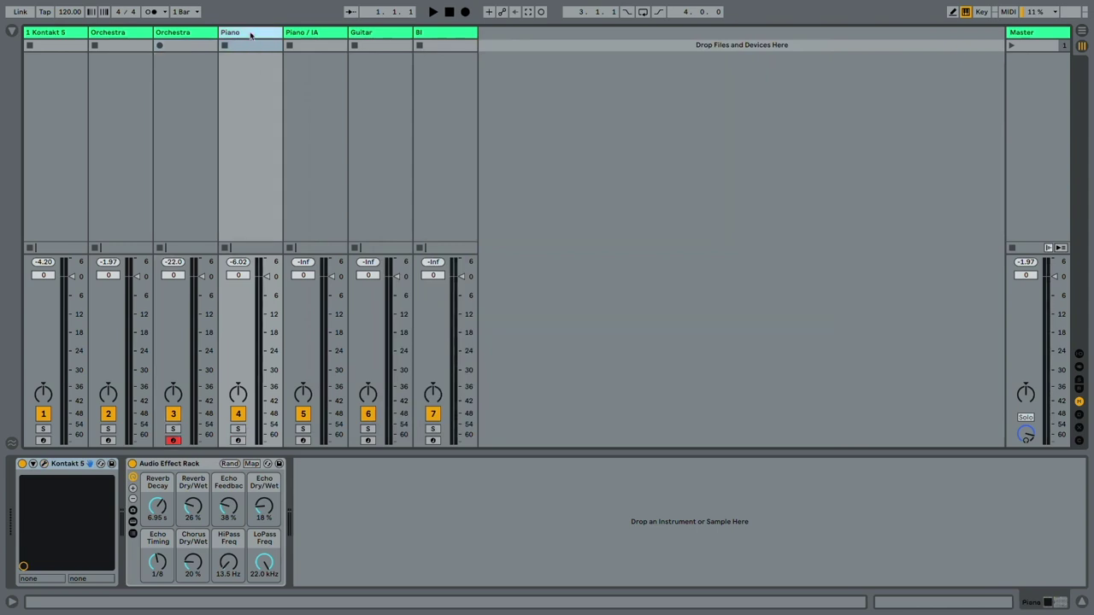
{"action": "left_click", "coordinate": [44, 465]}
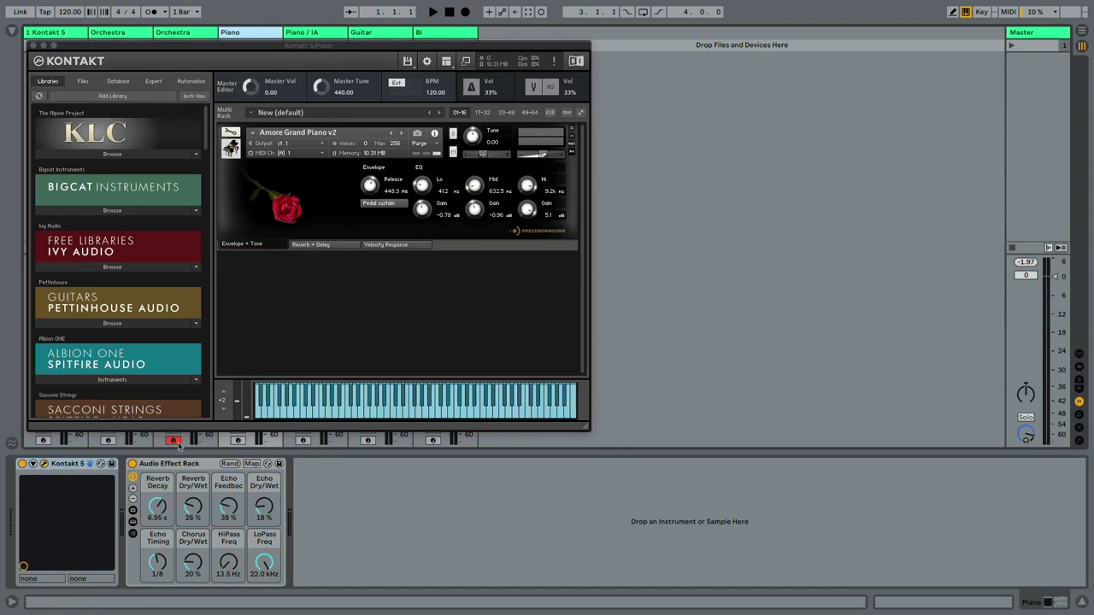
{"action": "left_click", "coordinate": [239, 441]}
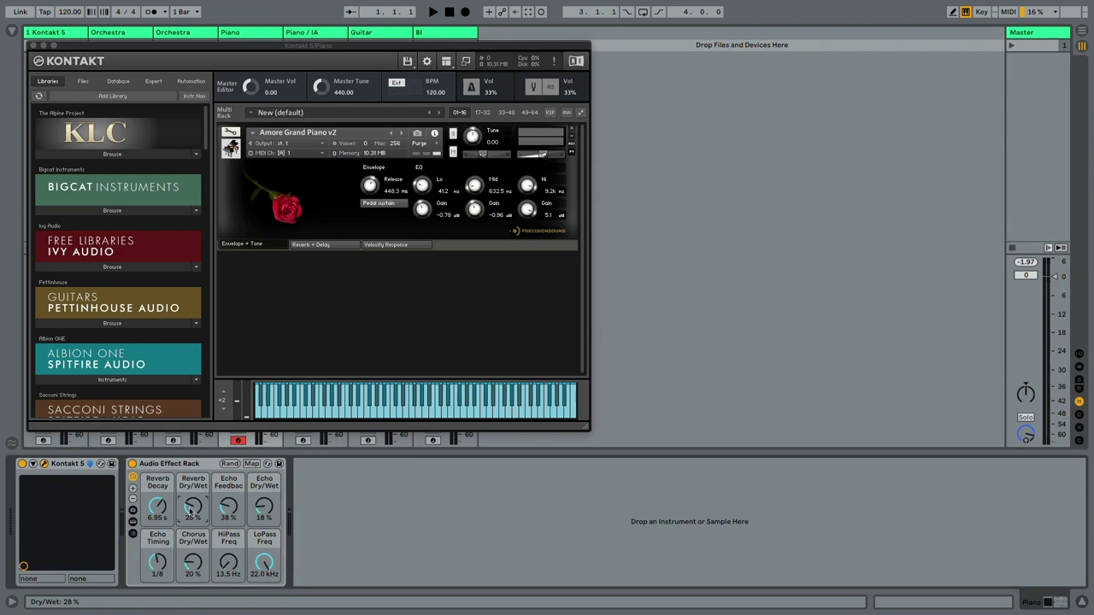
{"action": "left_click", "coordinate": [33, 45]}
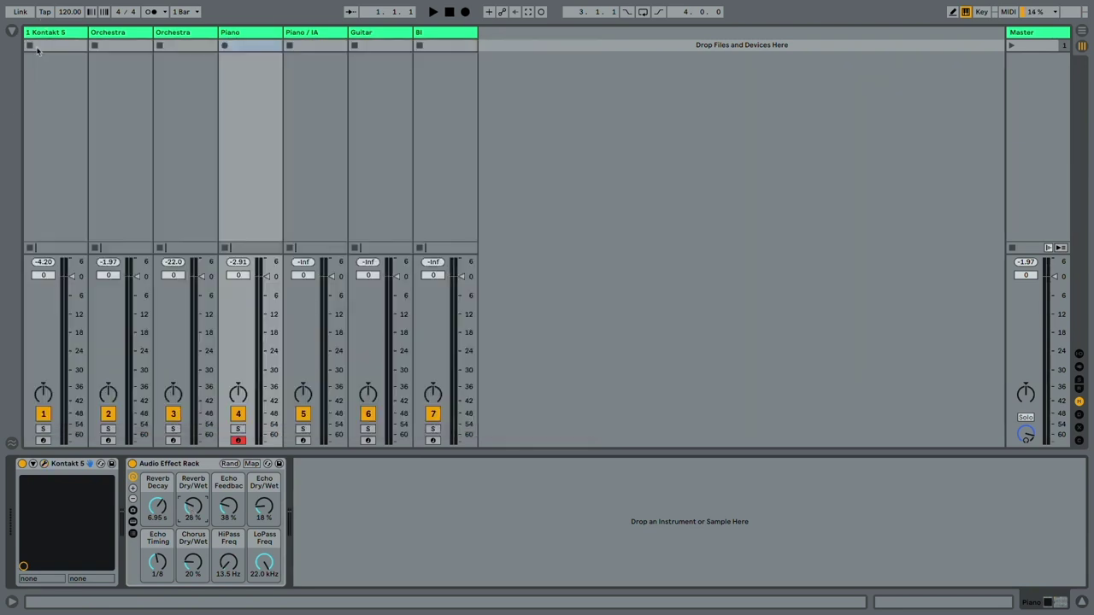
Record-arm the Piano / IA track, turn off its effect rack, and open Kontakt 5 with Piano in 162.
{"action": "left_click", "coordinate": [301, 34]}
{"action": "left_click", "coordinate": [45, 464]}
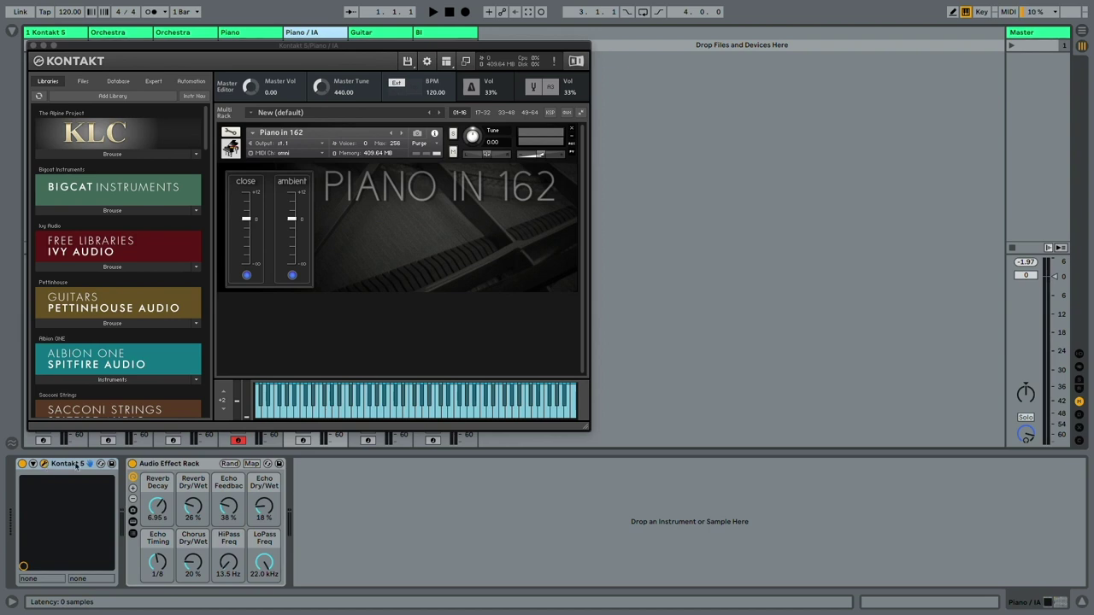
{"action": "left_click", "coordinate": [133, 464]}
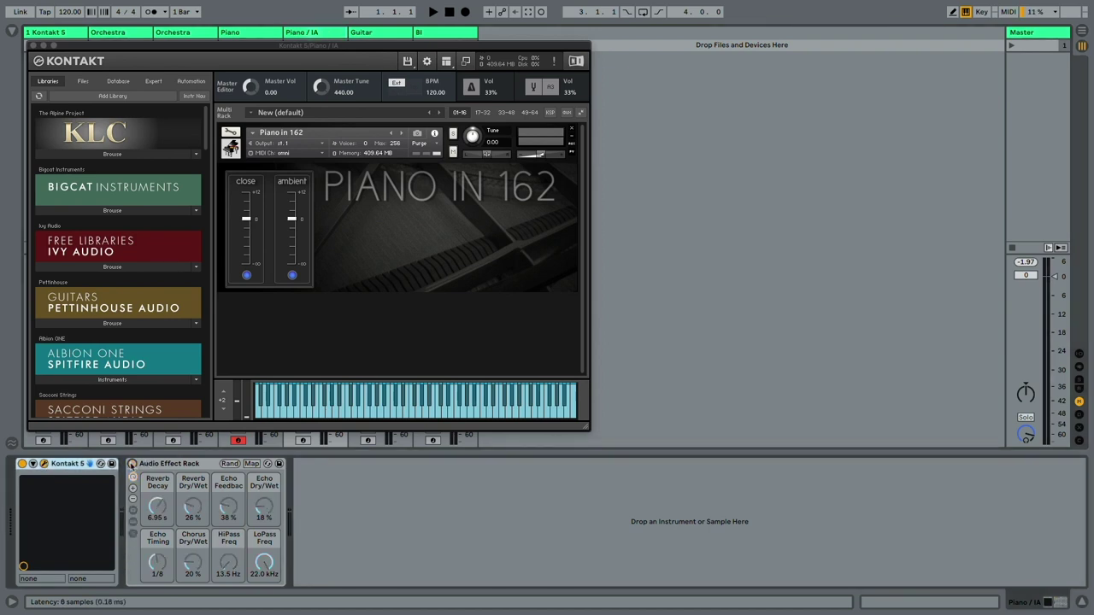
{"action": "left_click", "coordinate": [304, 441]}
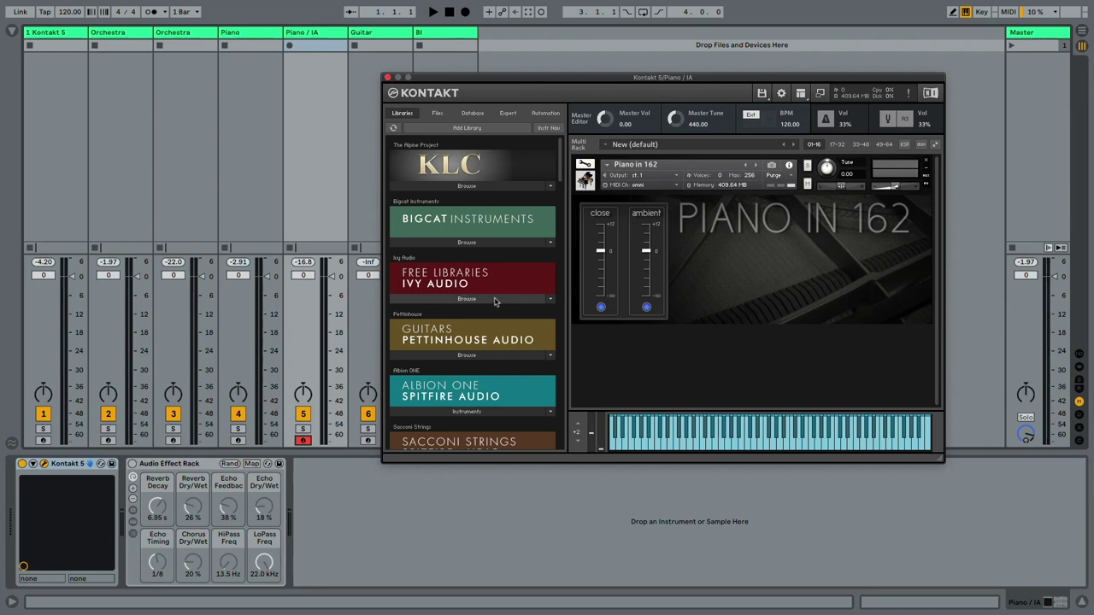
{"action": "left_click", "coordinate": [494, 299]}
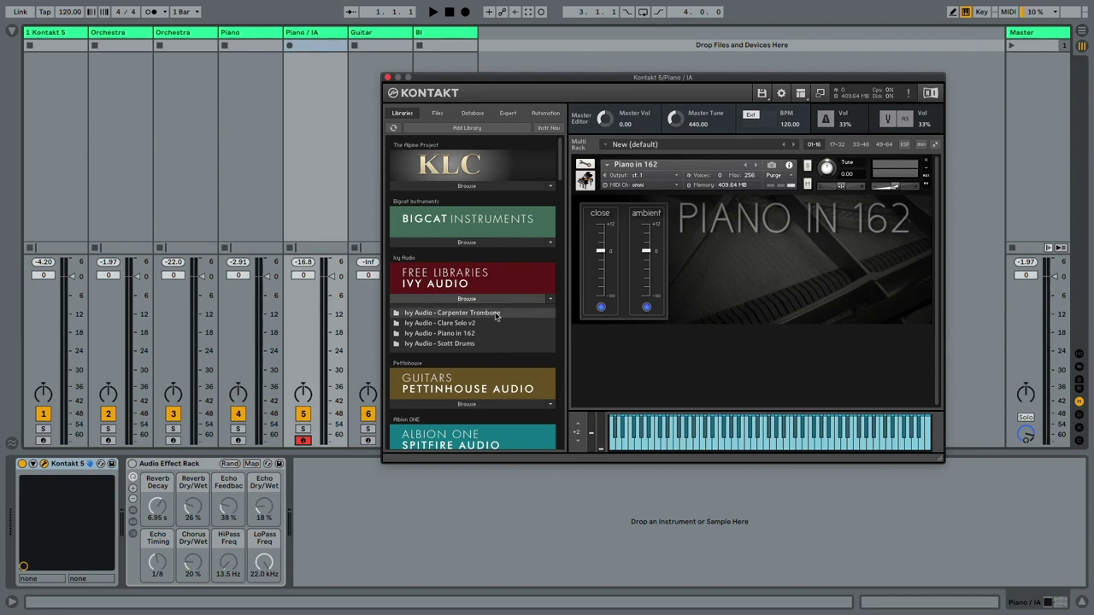
Load Ivy Audio's Carpenter Trombone.nki into the Piano / IA track's Kontakt rack.
{"action": "left_click", "coordinate": [494, 315]}
{"action": "left_click_drag", "start_coordinate": [459, 329], "coordinate": [756, 268]}
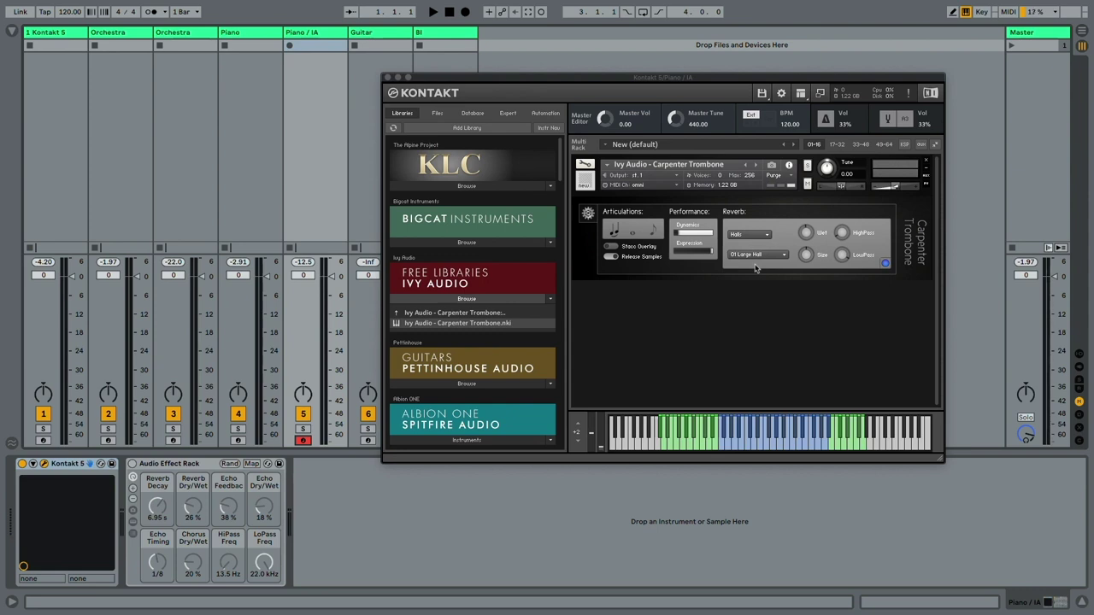
{"action": "left_click", "coordinate": [514, 322]}
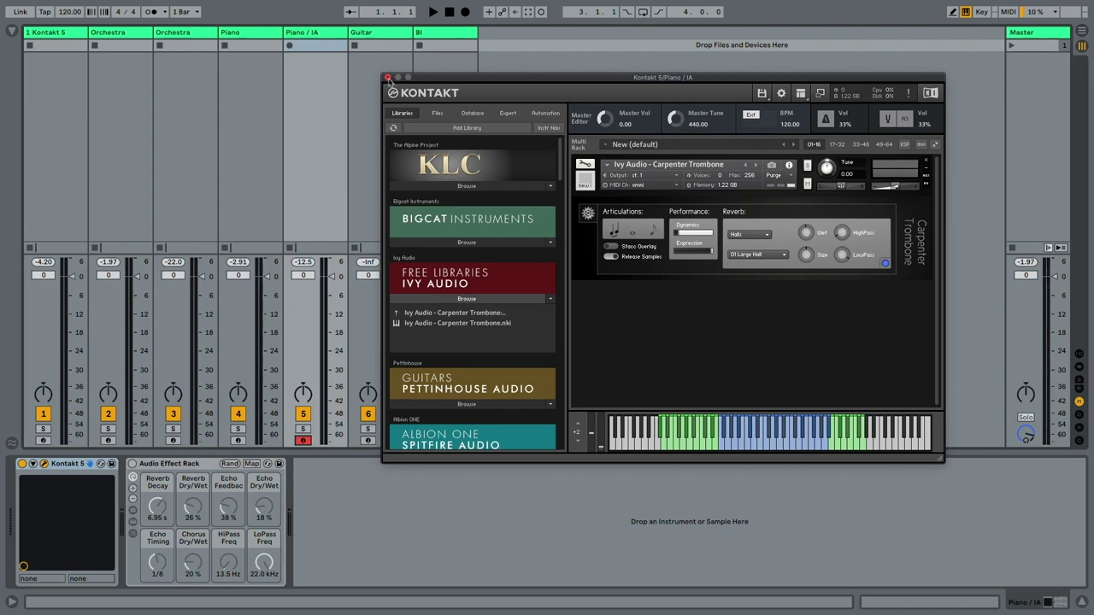
{"action": "key", "text": "Right"}
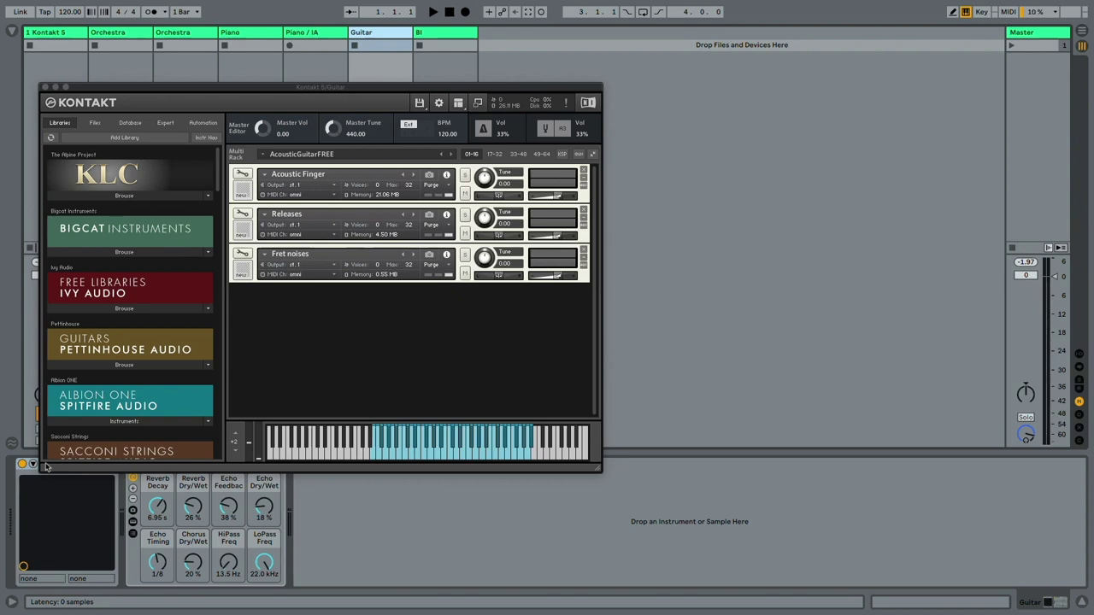
List Pettinhouse's free guitar instruments beside the Guitar track's AcousticGuitarFREE multi and turn off the effect rack.
{"action": "left_click", "coordinate": [125, 365]}
{"action": "left_click_drag", "start_coordinate": [318, 91], "coordinate": [700, 75]}
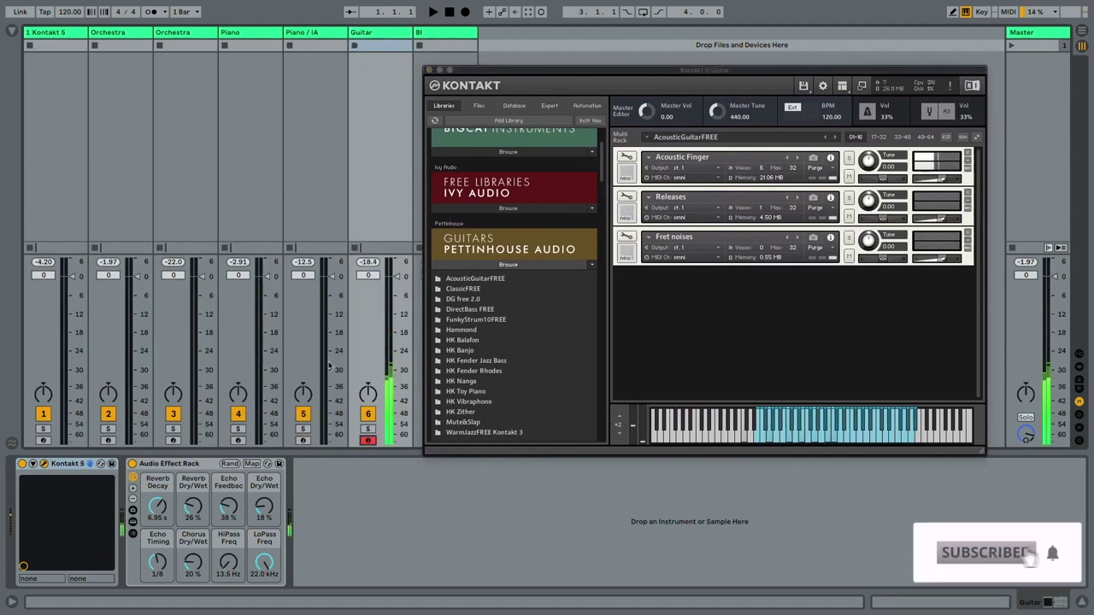
{"action": "left_click", "coordinate": [132, 463]}
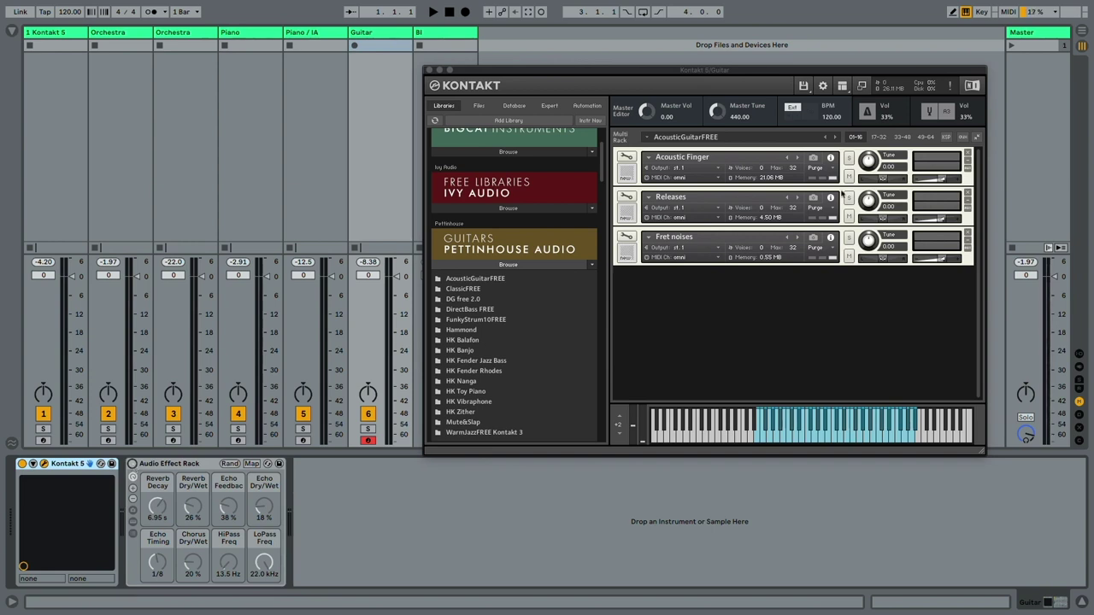
{"action": "scroll", "coordinate": [492, 384], "scroll_direction": "down", "scroll_amount": 1}
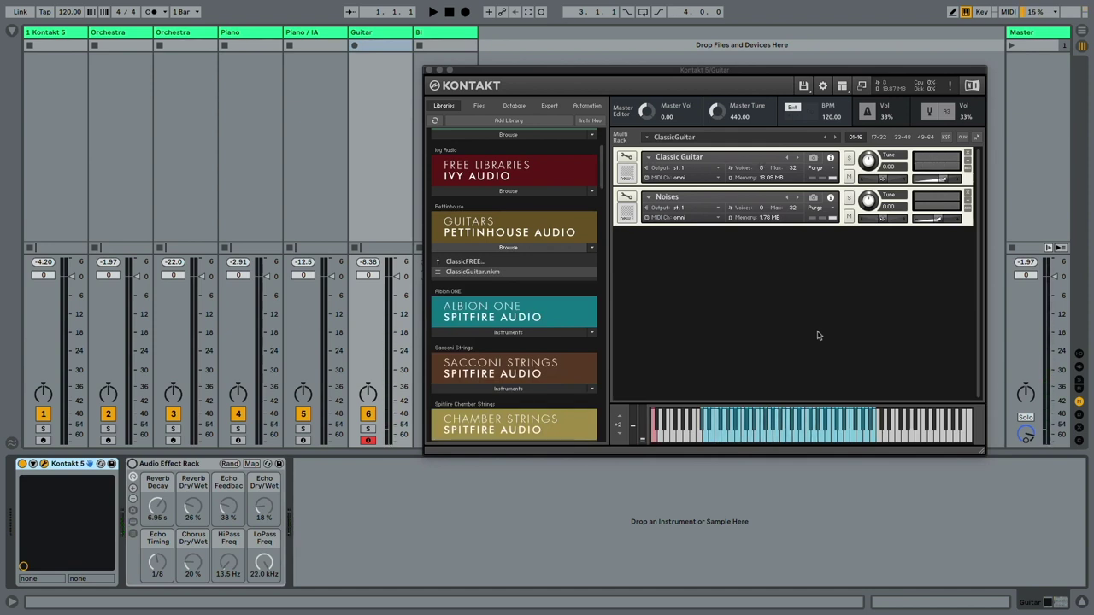
Load the Mid + Neck multi from Pettinhouse's DG free 2.0 into the Guitar track's Kontakt.
{"action": "left_click", "coordinate": [479, 261]}
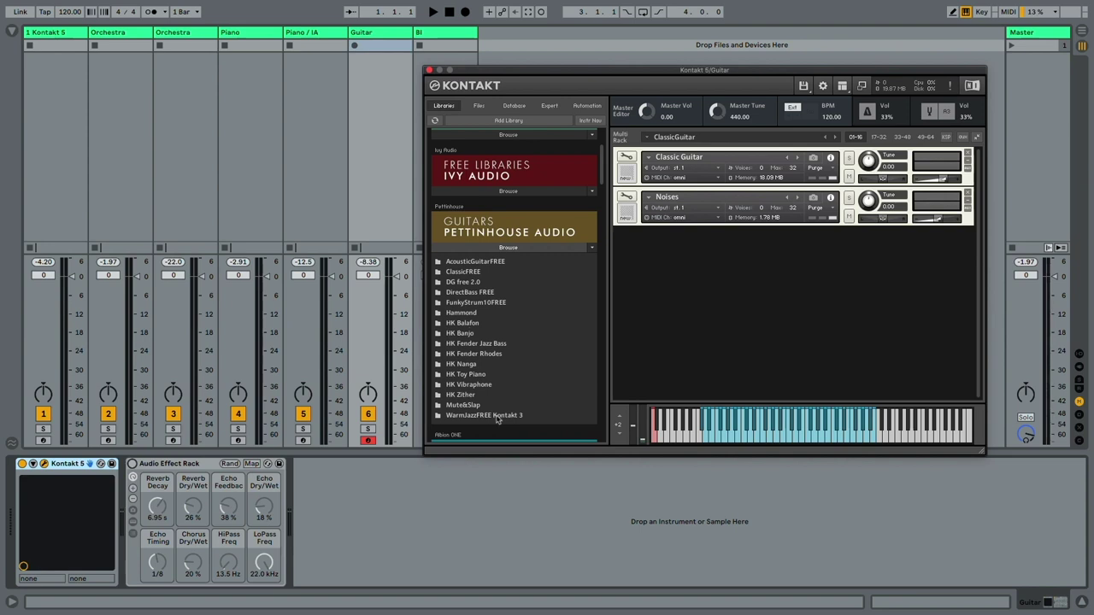
{"action": "double_click", "coordinate": [462, 282]}
{"action": "double_click", "coordinate": [470, 271]}
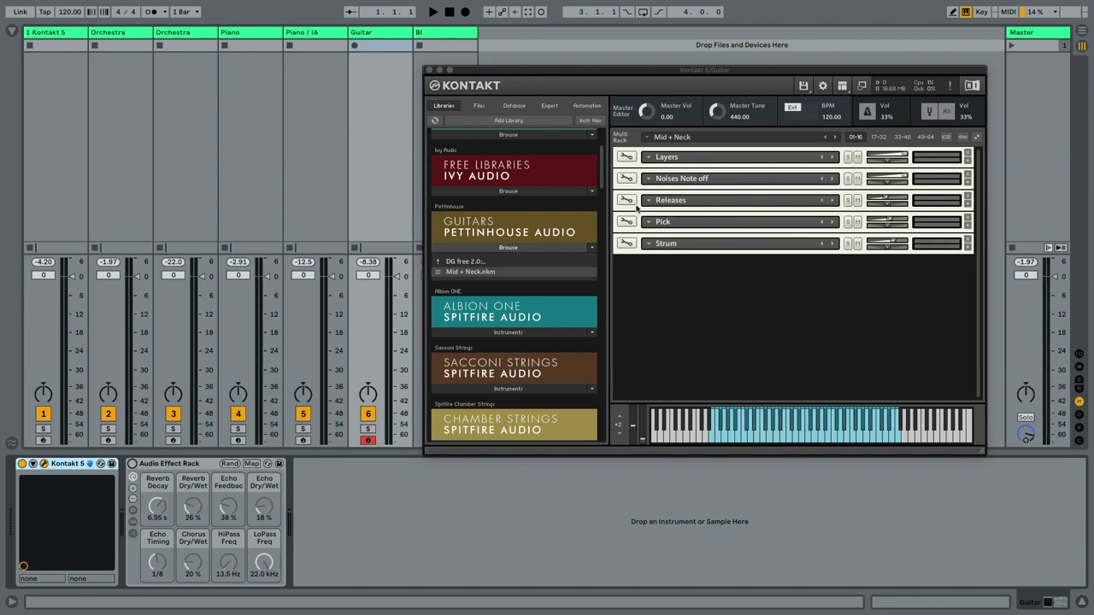
{"action": "key", "text": "Right"}
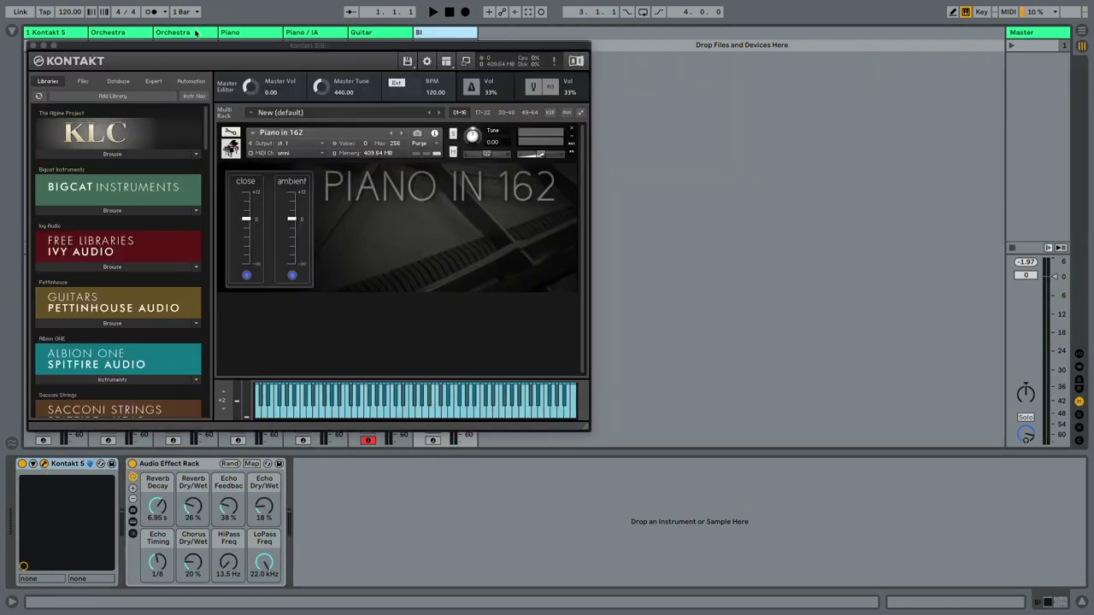
Remove Piano in 162 from the BI track's Kontakt rack and list BigCat Instruments' instruments.
{"action": "left_click_drag", "start_coordinate": [193, 47], "coordinate": [577, 79]}
{"action": "left_click", "coordinate": [955, 165]}
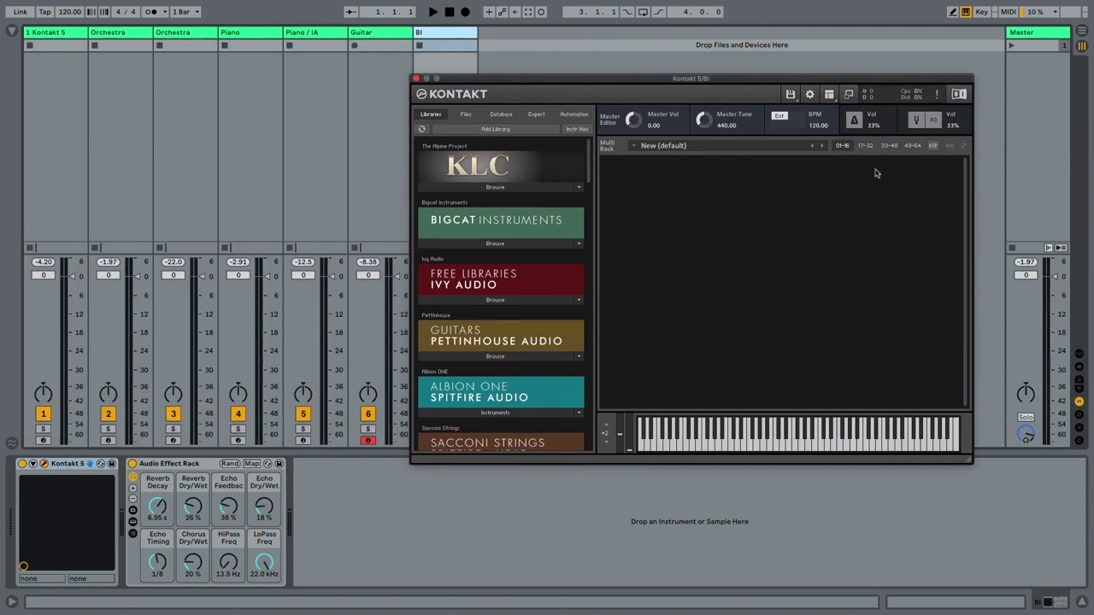
{"action": "left_click", "coordinate": [553, 247]}
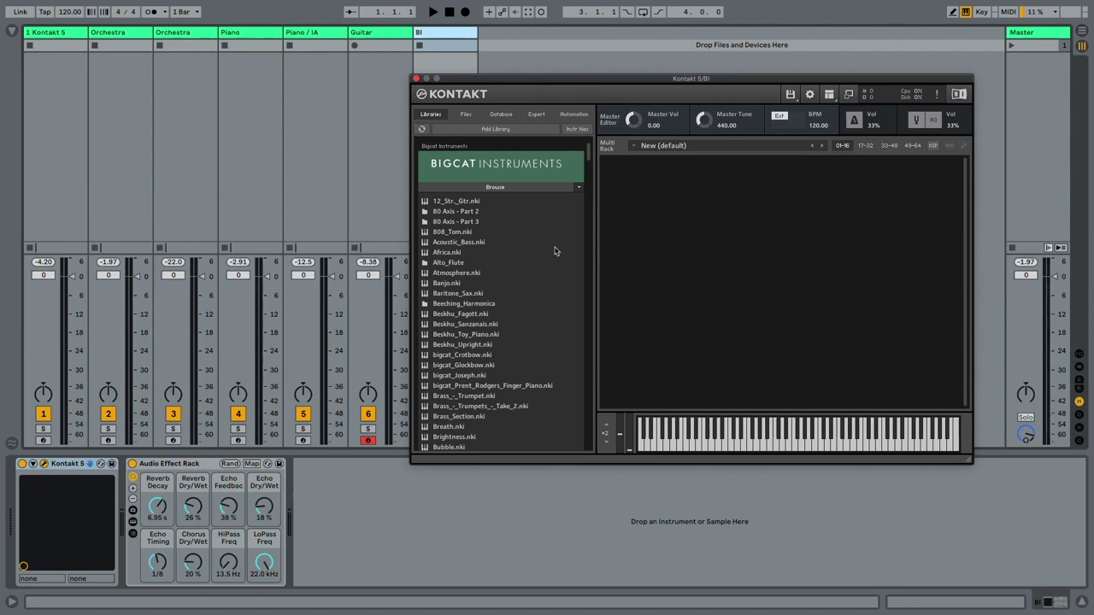
Load BigCat's Beskhu_Upright into the BI track's empty rack, then replace it with Beskhu_Sanzanais.
{"action": "left_click_drag", "start_coordinate": [461, 344], "coordinate": [729, 253]}
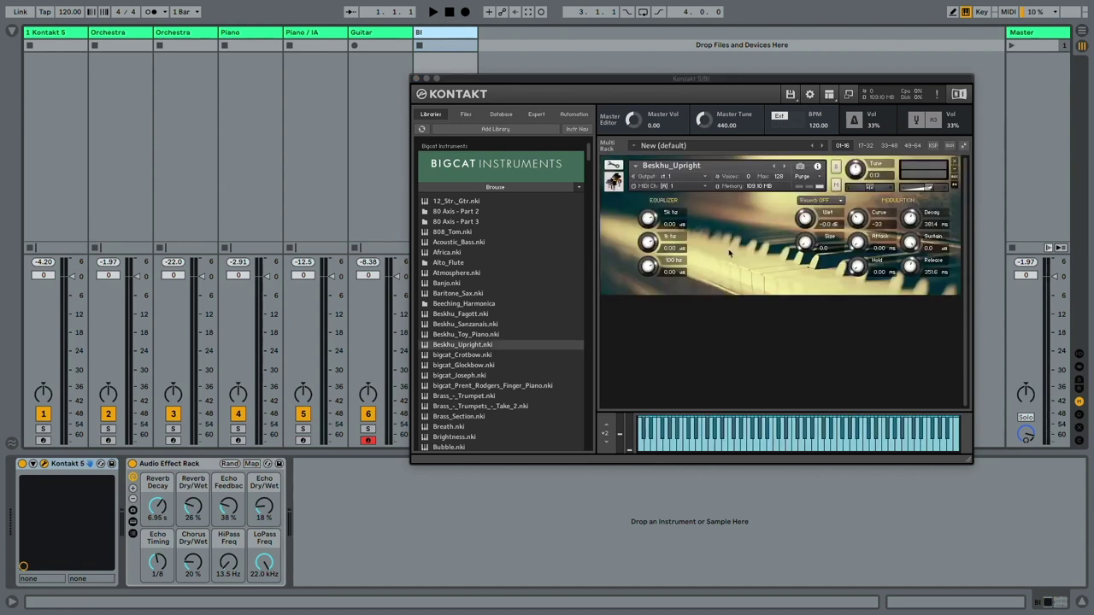
{"action": "left_click_drag", "start_coordinate": [539, 83], "coordinate": [432, 79]}
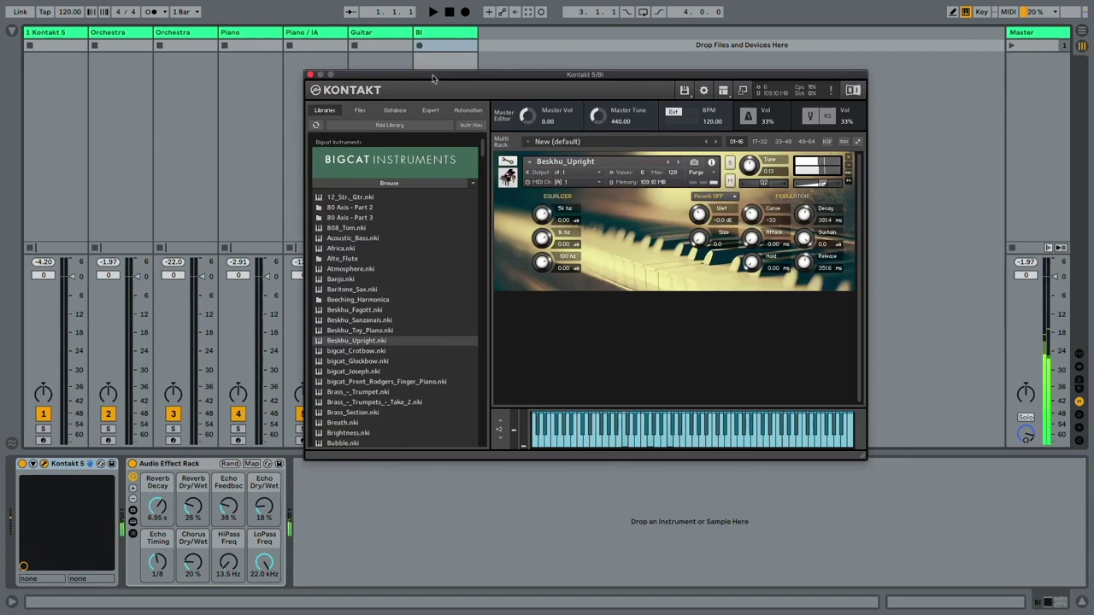
{"action": "left_click", "coordinate": [134, 467]}
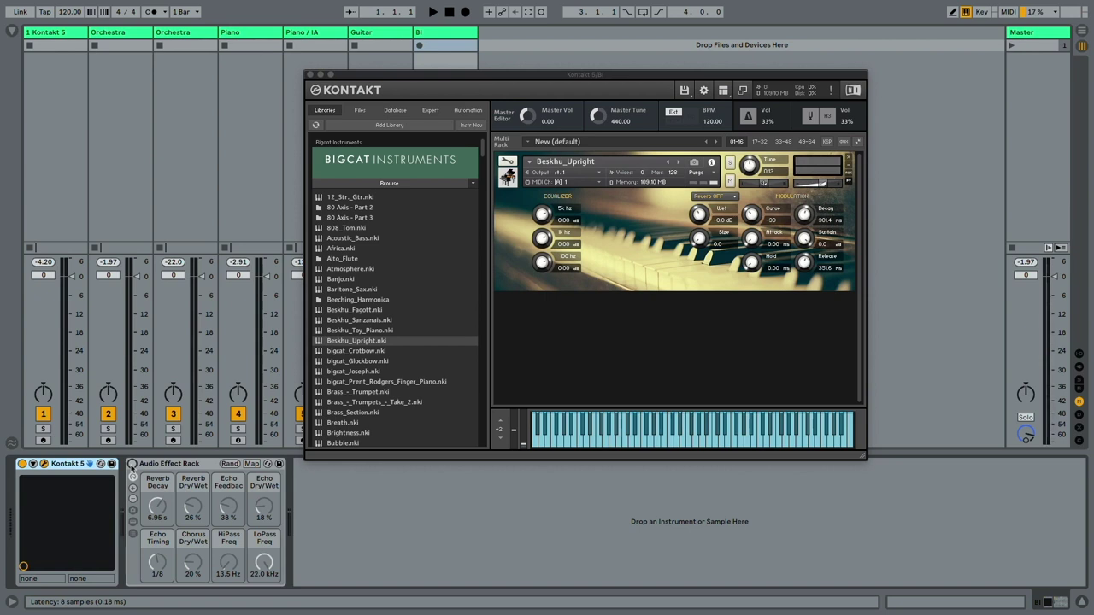
{"action": "left_click_drag", "start_coordinate": [359, 320], "coordinate": [645, 266]}
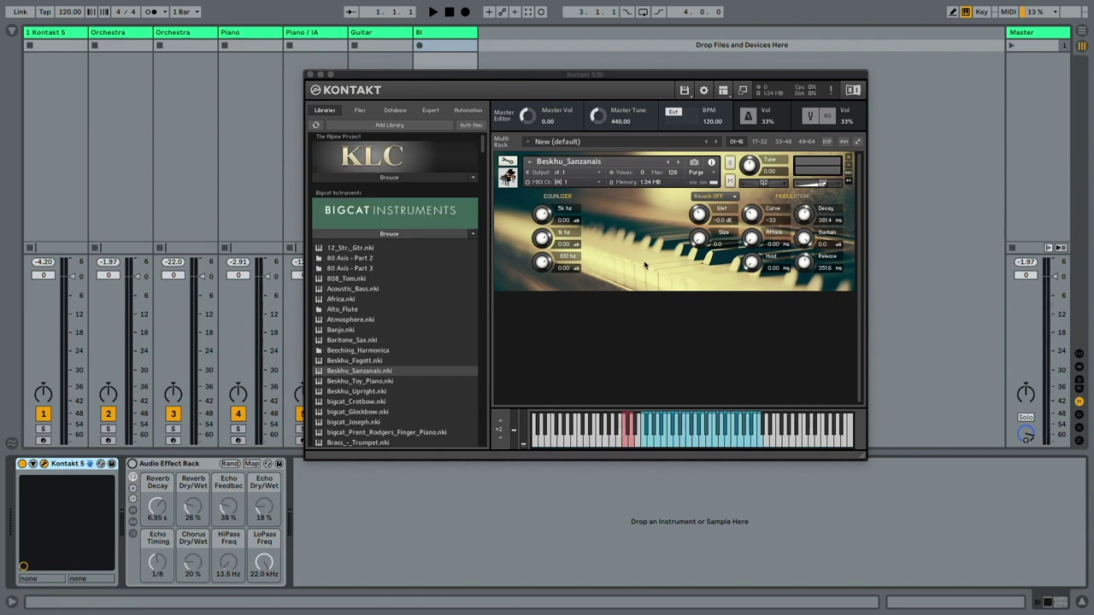
Play a note to audition the instrument loaded in the BI track's Kontakt.
{"action": "key", "text": "a"}
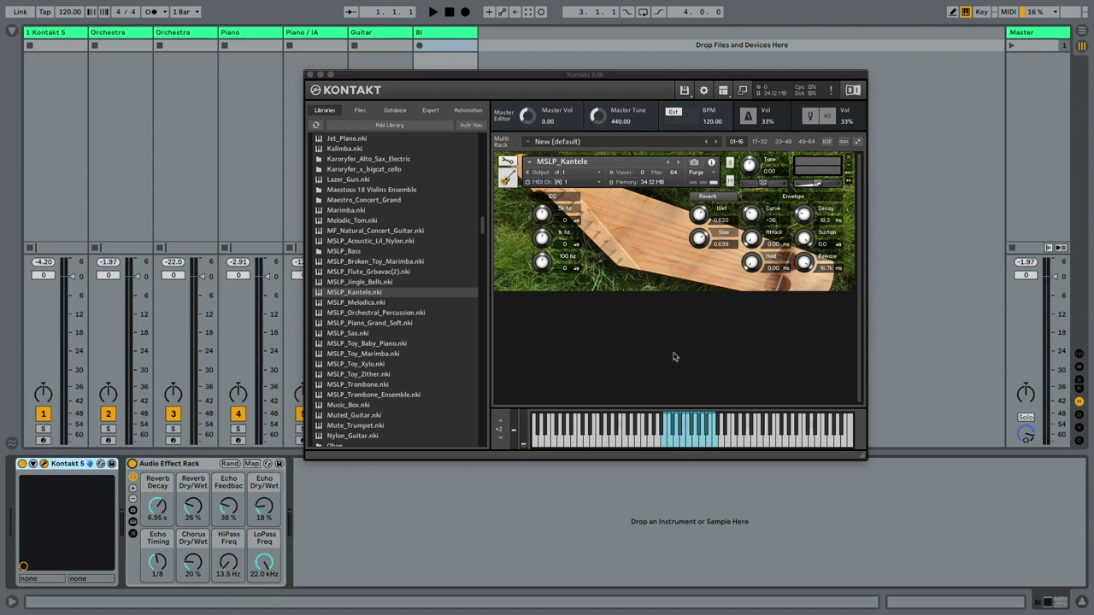
Open track 1's Kontakt and lower the rack reverb to 1.15 s decay, 15% Dry/Wet.
{"action": "left_click", "coordinate": [47, 31]}
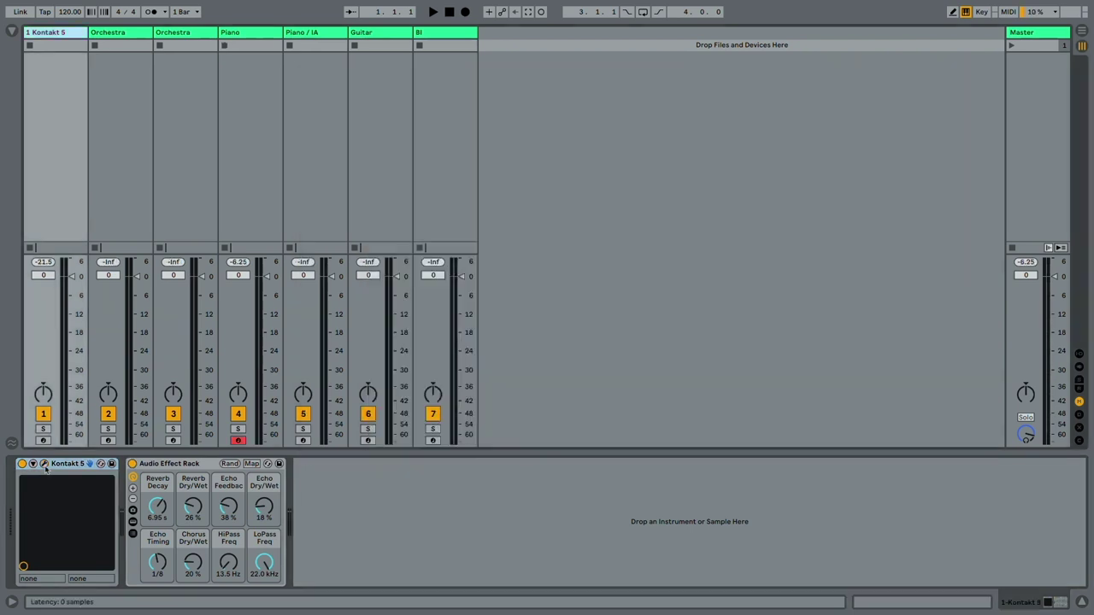
{"action": "left_click", "coordinate": [45, 463]}
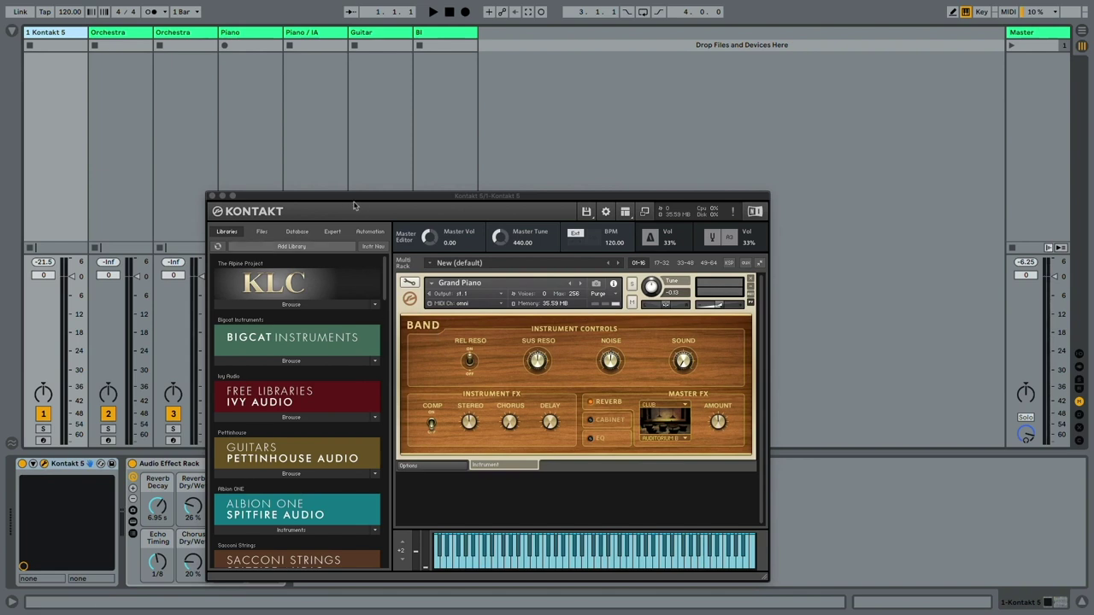
{"action": "left_click_drag", "start_coordinate": [358, 201], "coordinate": [516, 69]}
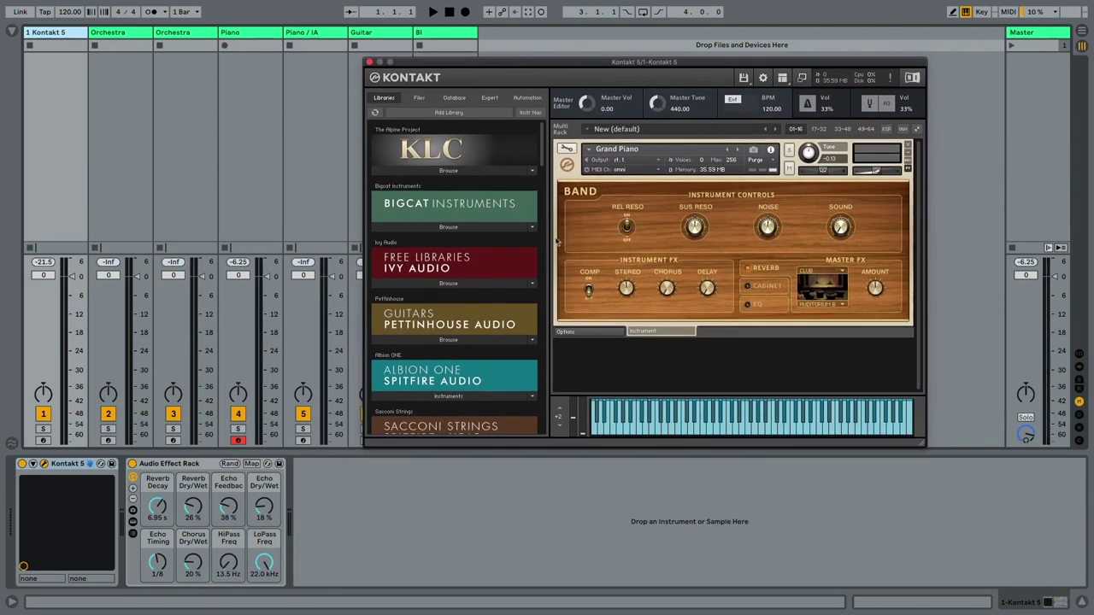
{"action": "left_click_drag", "start_coordinate": [189, 517], "coordinate": [158, 516]}
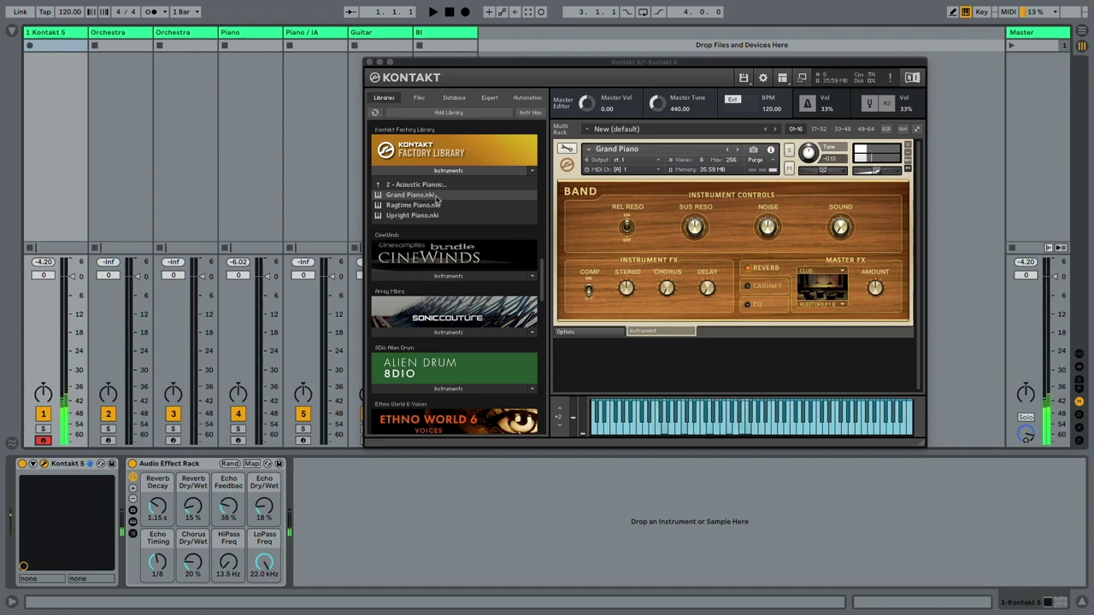
Browse the Factory Library, peek into Band, then open the Vintage and Mini folders.
{"action": "scroll", "coordinate": [435, 198], "scroll_direction": "up", "scroll_amount": 10}
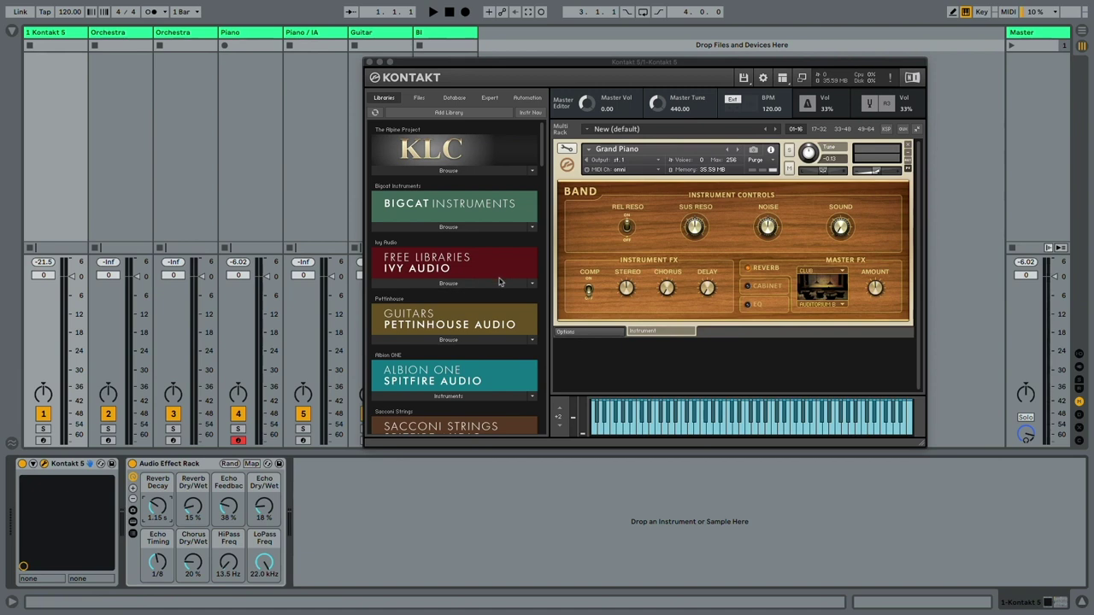
{"action": "scroll", "coordinate": [466, 265], "scroll_direction": "down", "scroll_amount": 10}
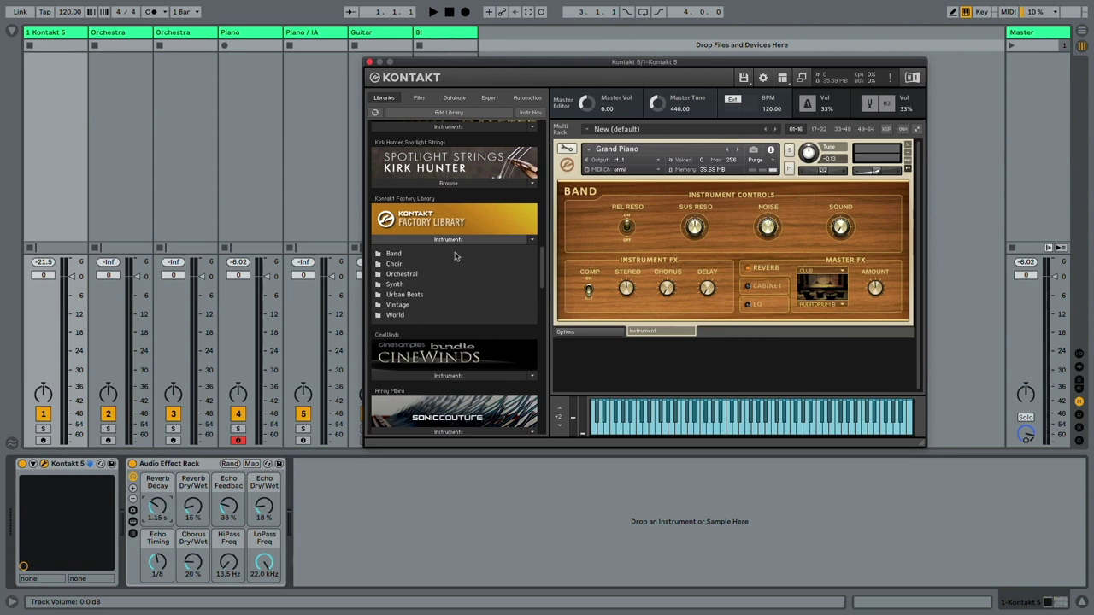
{"action": "left_click", "coordinate": [455, 256]}
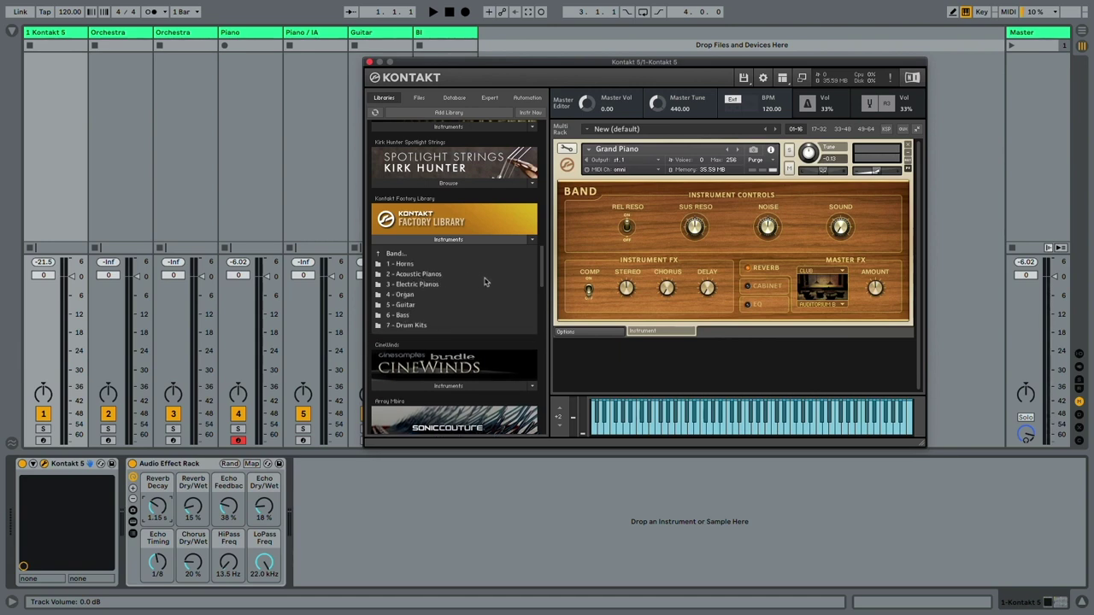
{"action": "left_click", "coordinate": [414, 255]}
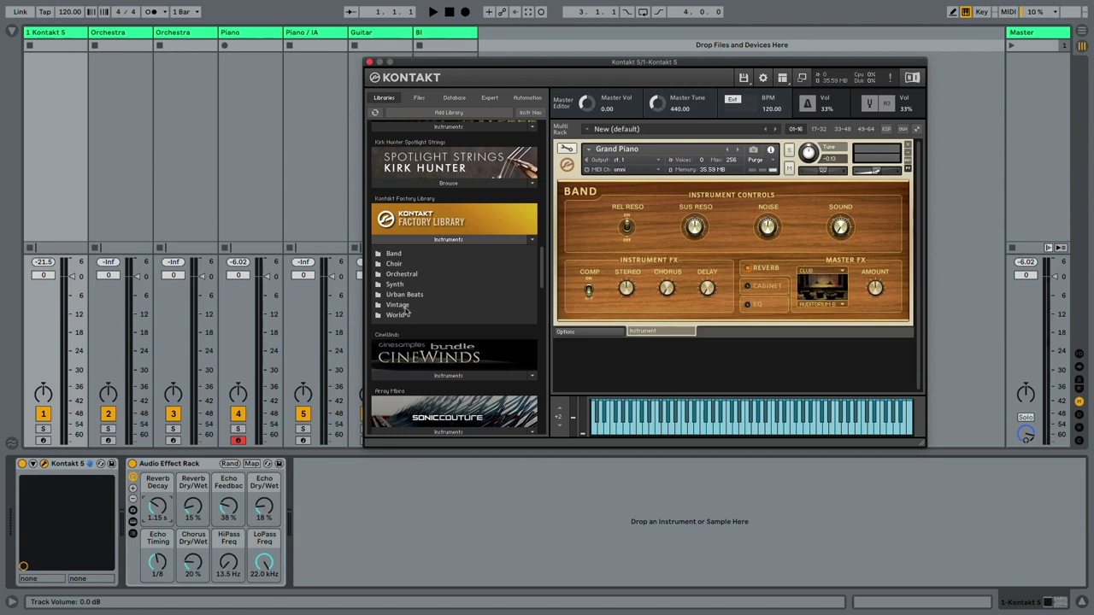
{"action": "double_click", "coordinate": [407, 306]}
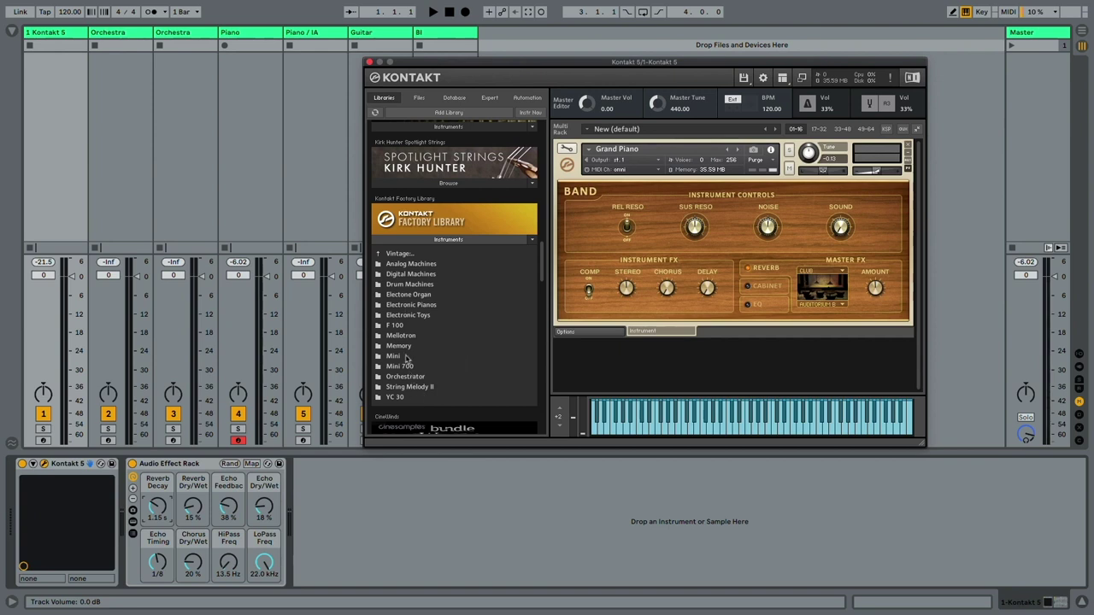
{"action": "double_click", "coordinate": [405, 356]}
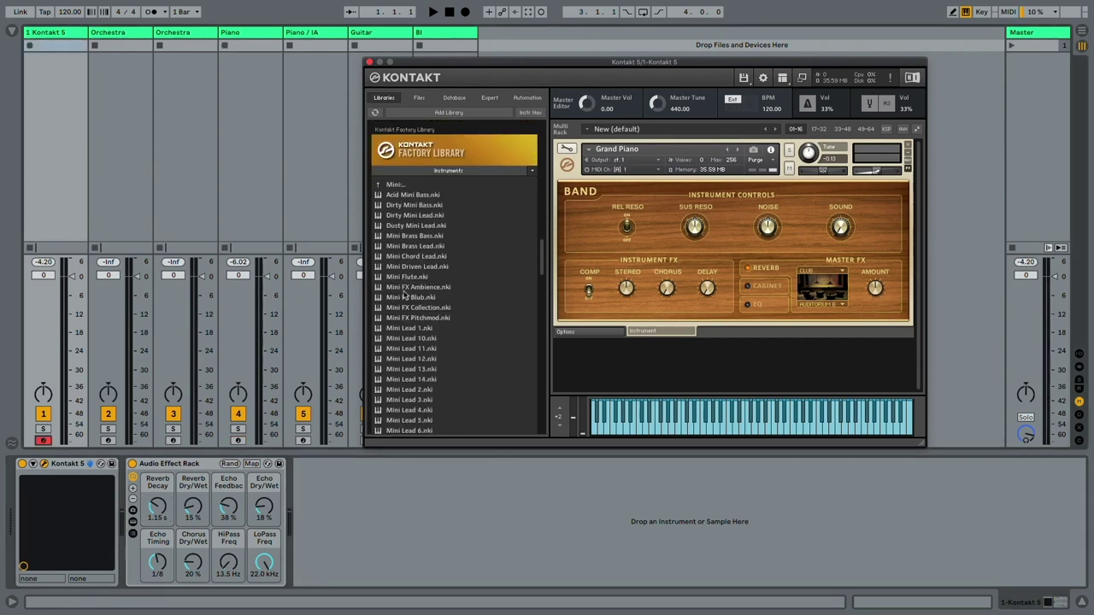
Load Mini Lead 1 into track 1's Kontakt, then open the Factory Library's World folder.
{"action": "double_click", "coordinate": [409, 328]}
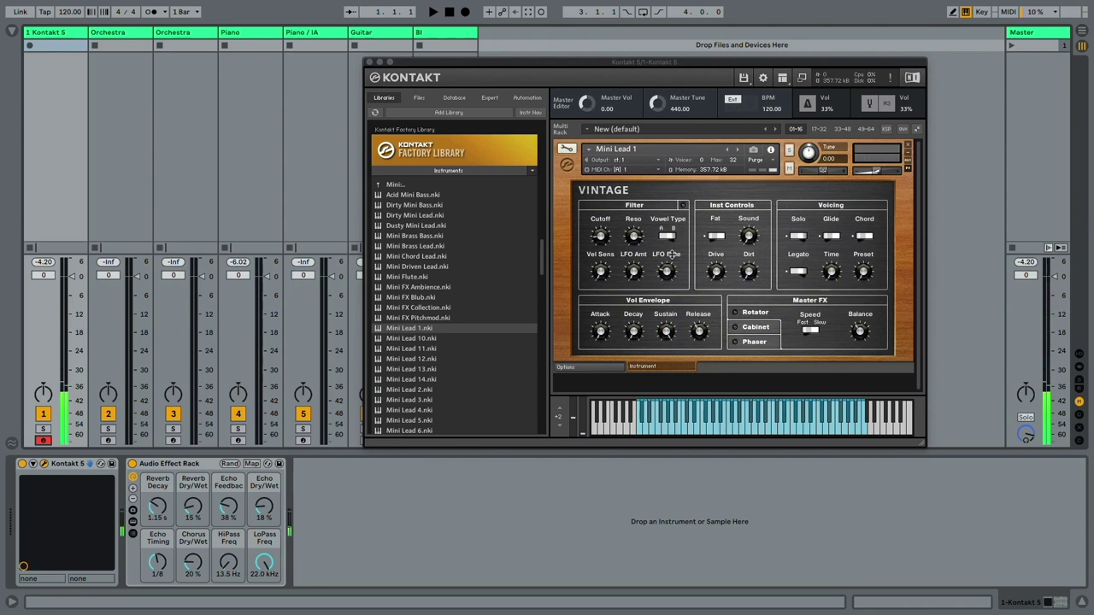
{"action": "left_click", "coordinate": [448, 170]}
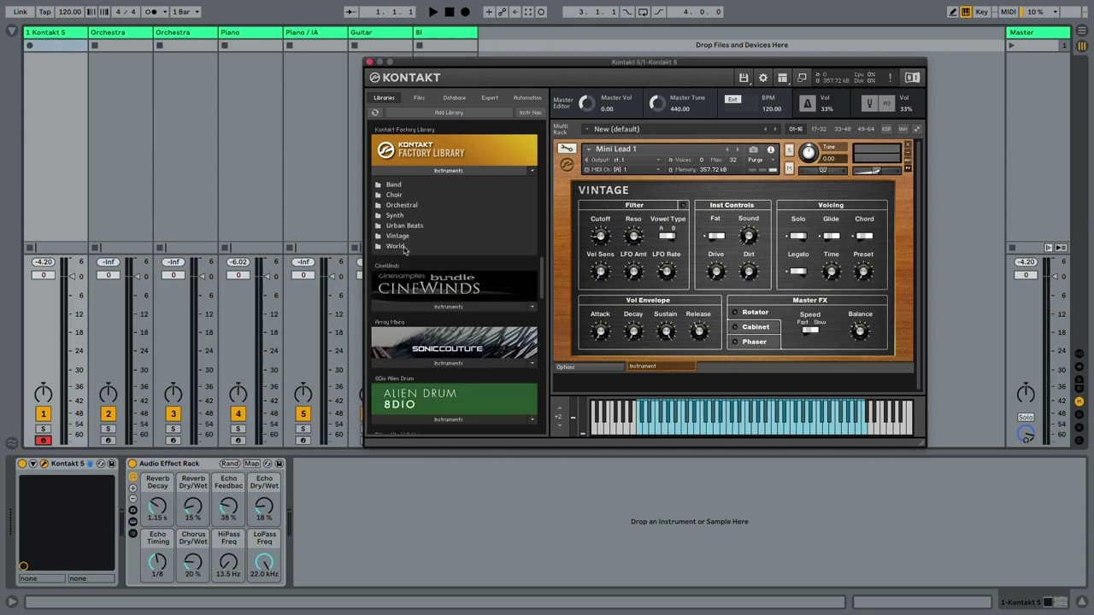
{"action": "left_click", "coordinate": [401, 247]}
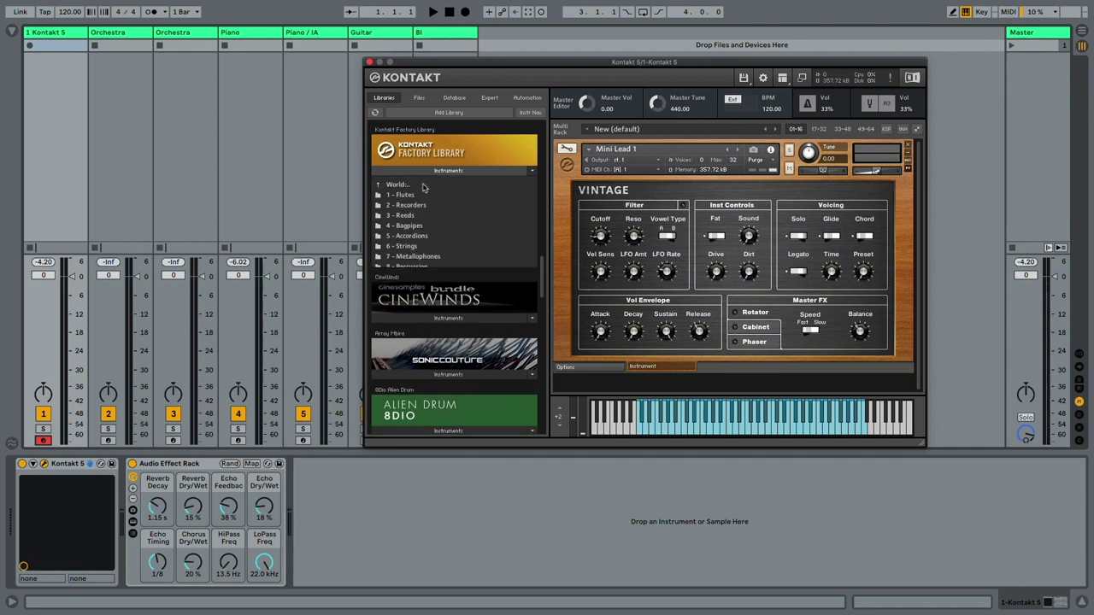
Browse Recorders and 6 - Strings, then load Kalimba from 7 - Metallophones into the rack.
{"action": "left_click", "coordinate": [419, 206]}
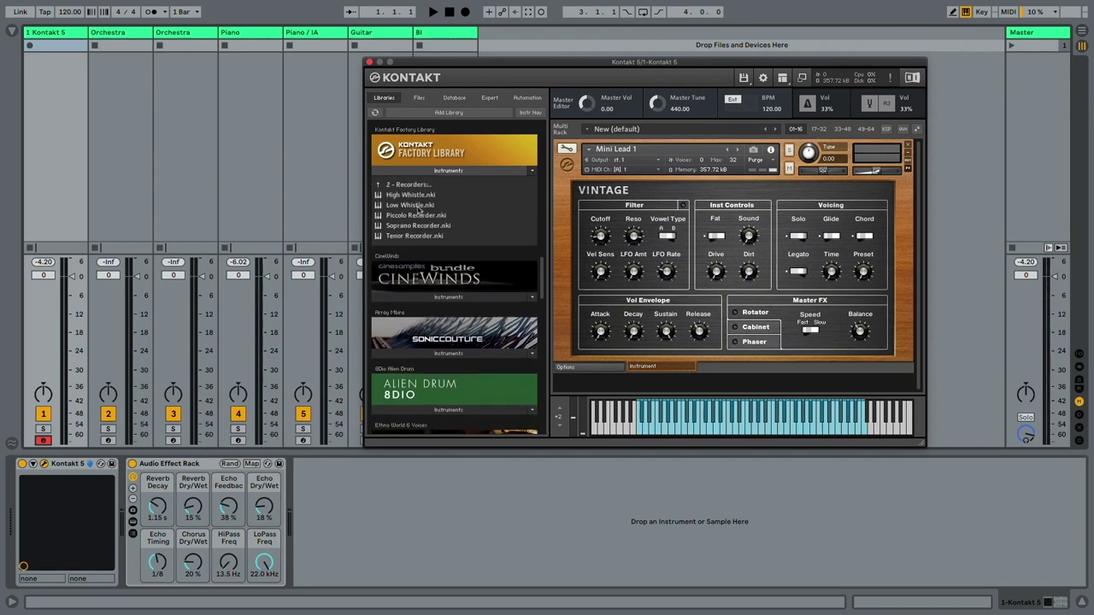
{"action": "left_click", "coordinate": [419, 186]}
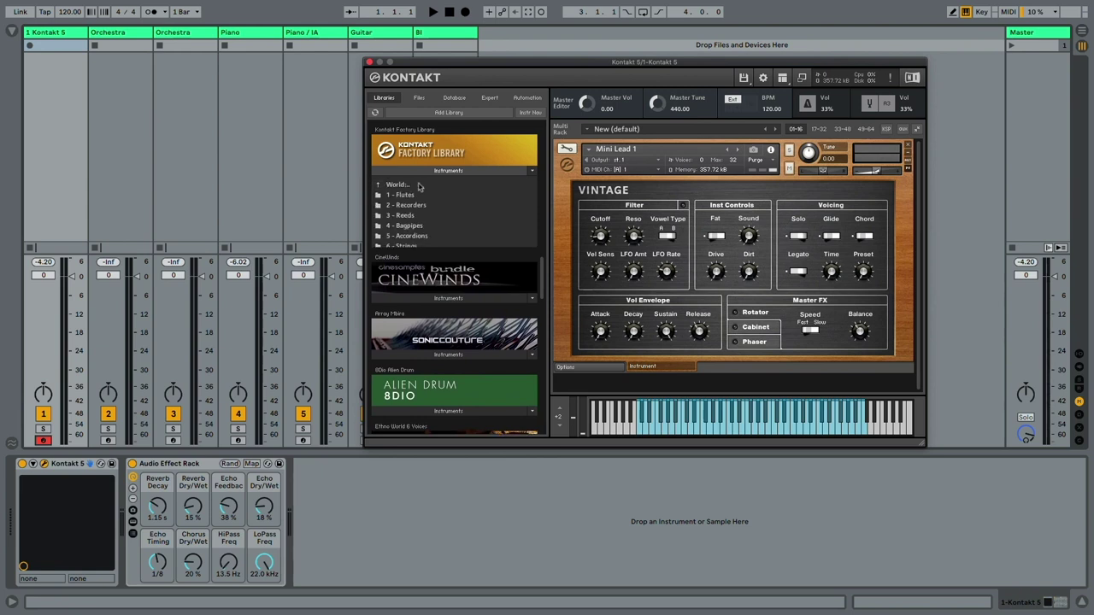
{"action": "left_click", "coordinate": [417, 247]}
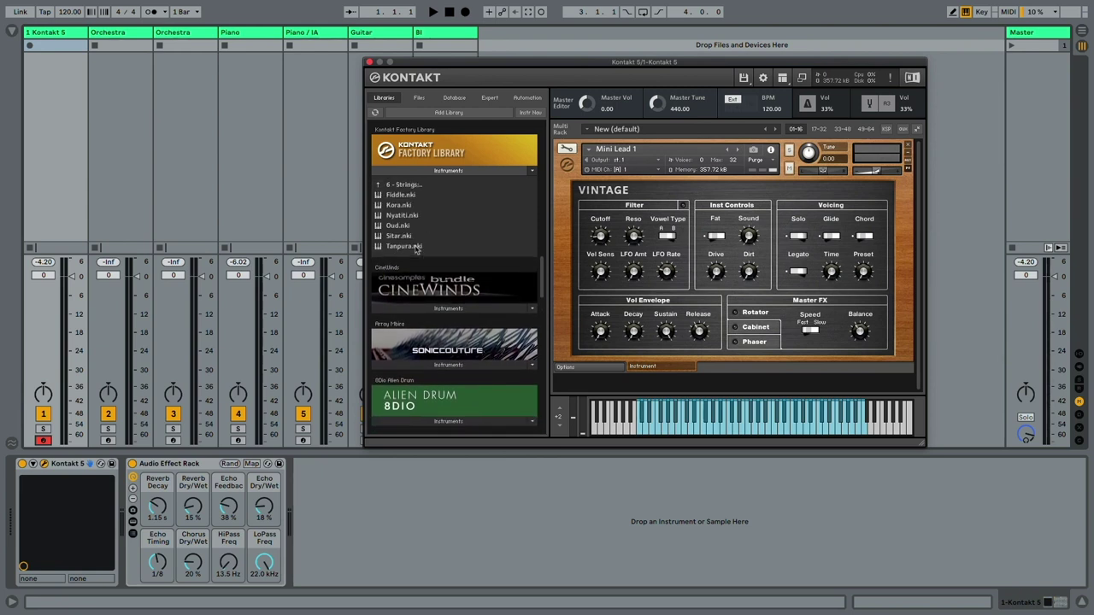
{"action": "left_click", "coordinate": [417, 190]}
{"action": "left_click", "coordinate": [421, 257]}
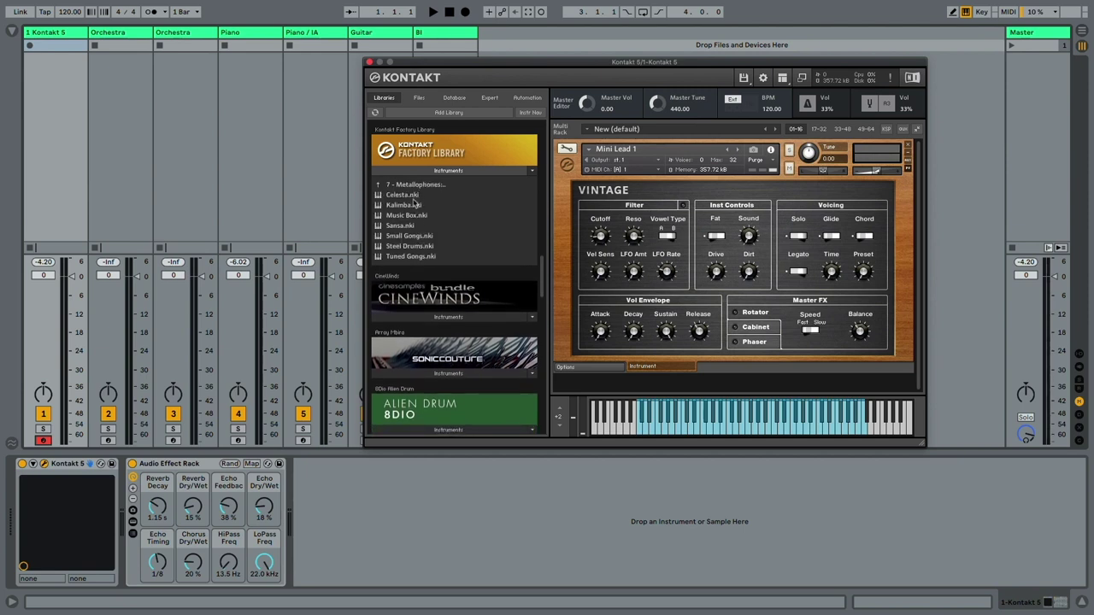
{"action": "left_click_drag", "start_coordinate": [416, 208], "coordinate": [656, 218]}
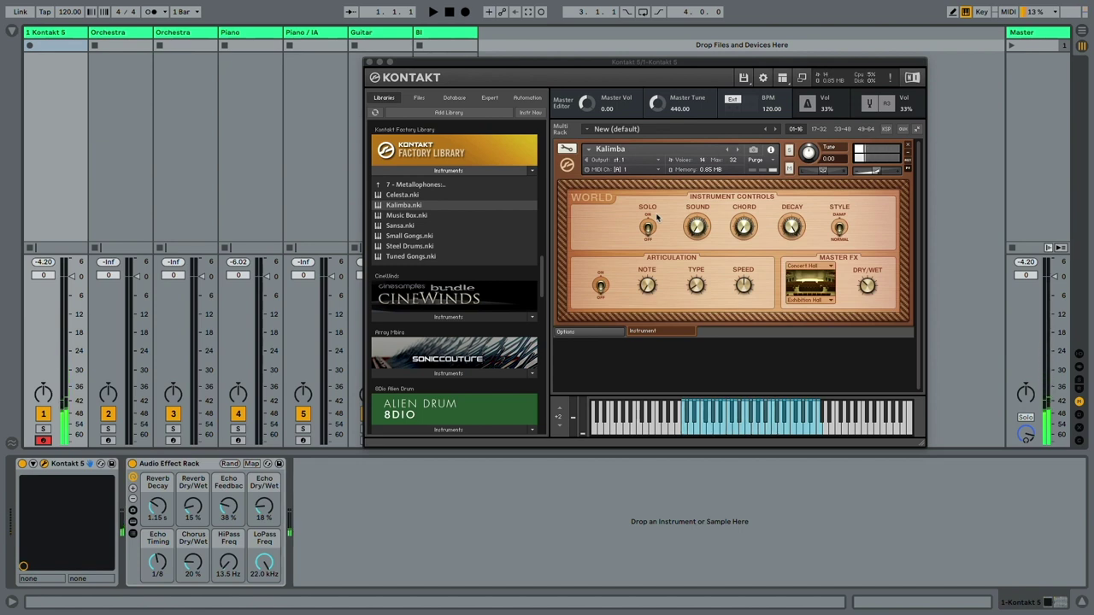
Return to the Factory Library's top folders and collapse its folder list in Kontakt's browser.
{"action": "left_click", "coordinate": [395, 185]}
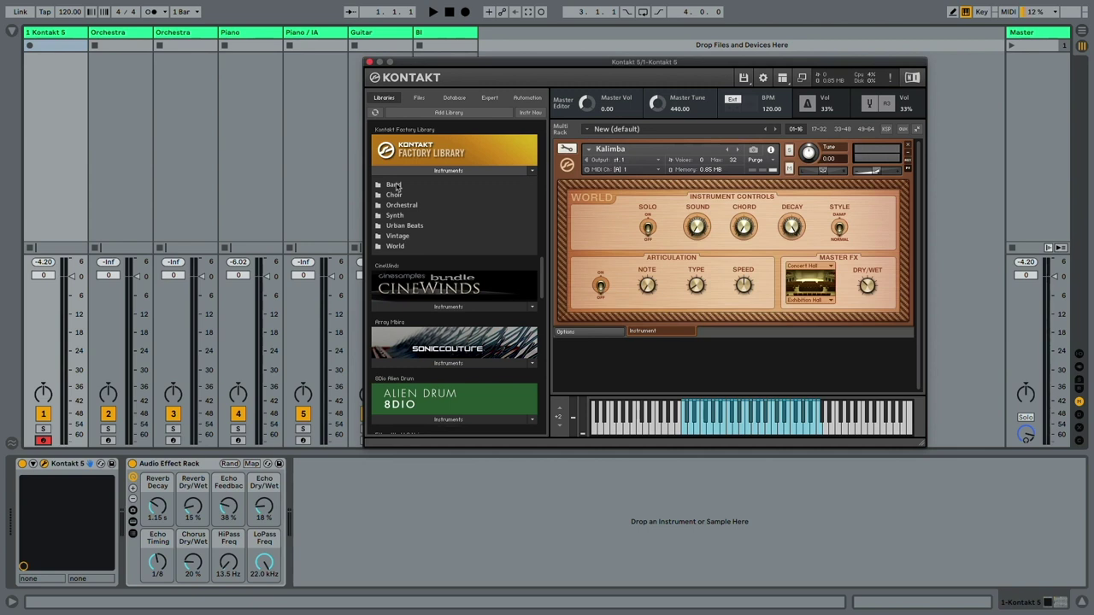
{"action": "left_click", "coordinate": [396, 171]}
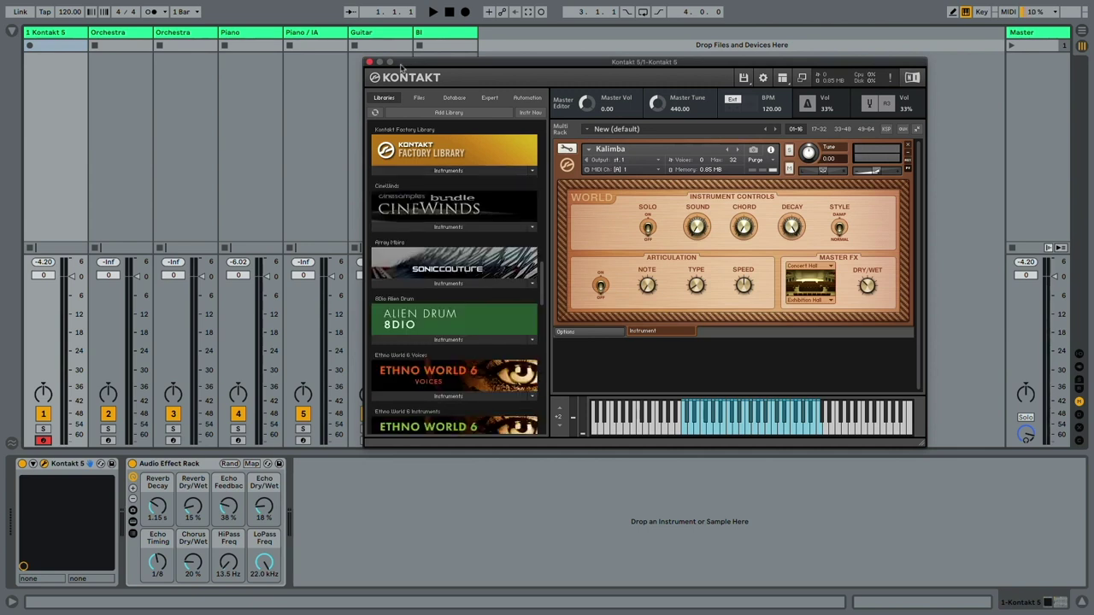